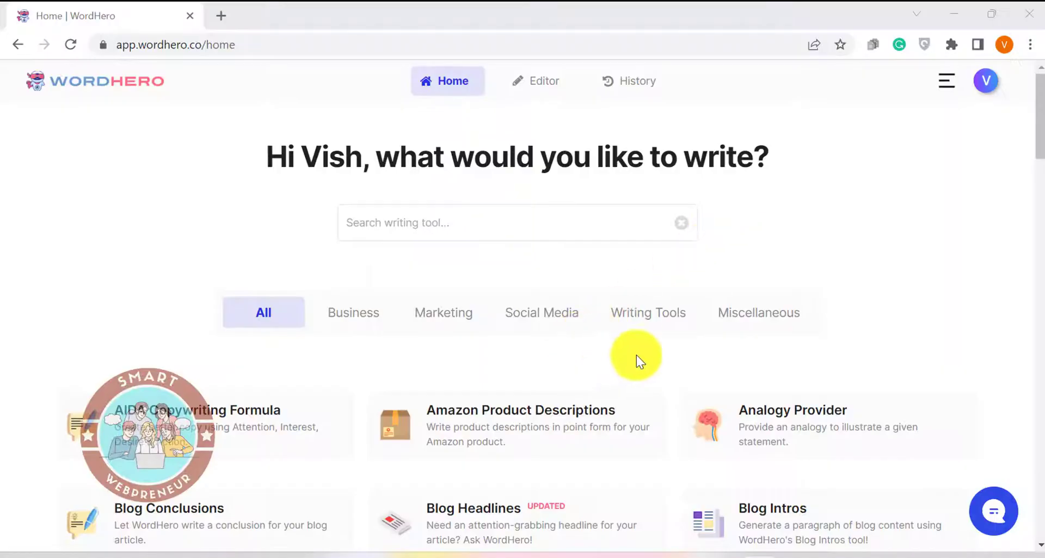
# - Scroll through the writing-tool cards on the WordHero home page and back to the top
pyautogui.click(1039, 140)
pyautogui.moveTo(1039, 148); pyautogui.dragTo(993, 362)
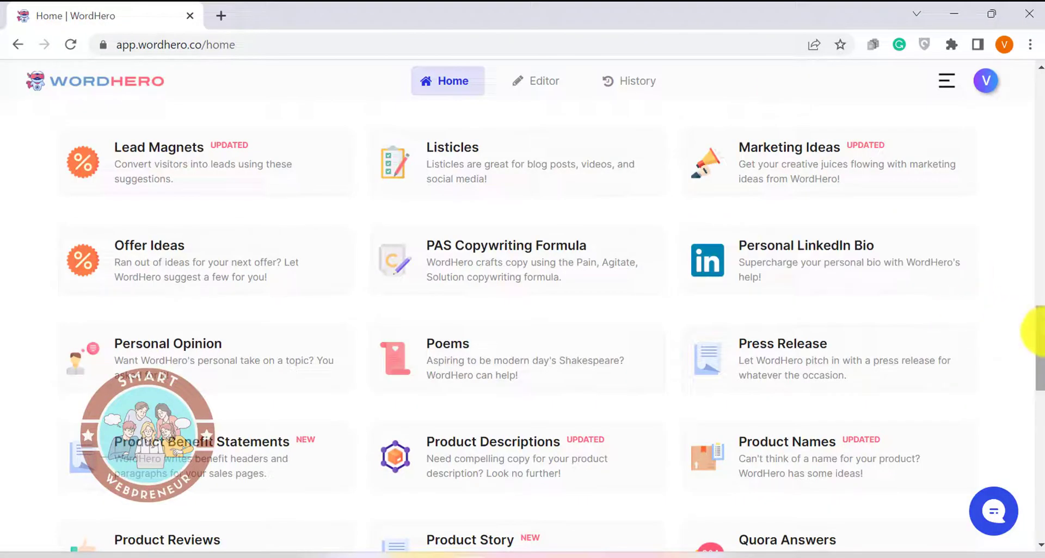
pyautogui.moveTo(1040, 327); pyautogui.dragTo(995, 140)
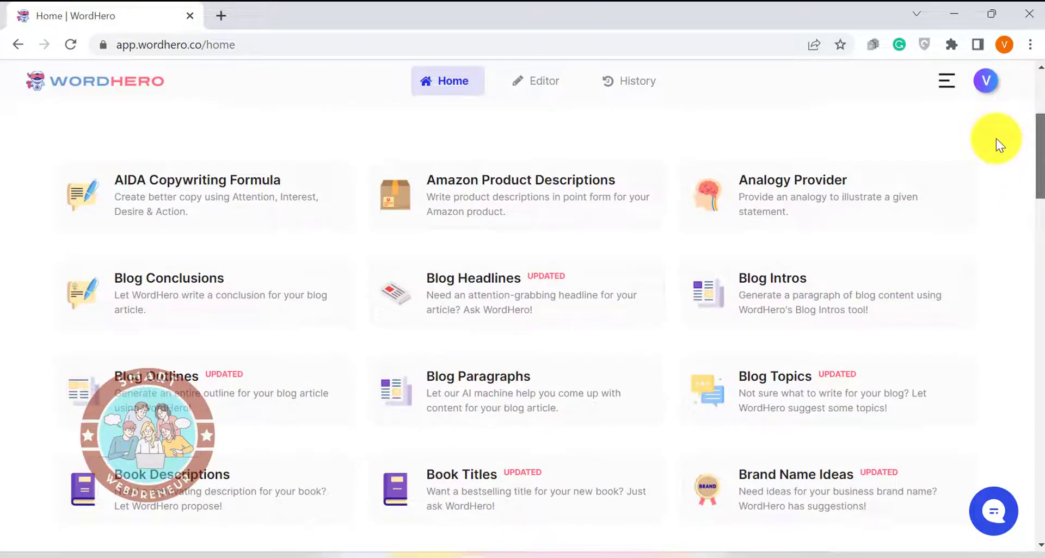
pyautogui.scroll(3, 517, 218)
# - Open the long-form Editor and look over the blank document and writing-tool list
pyautogui.click(544, 88)
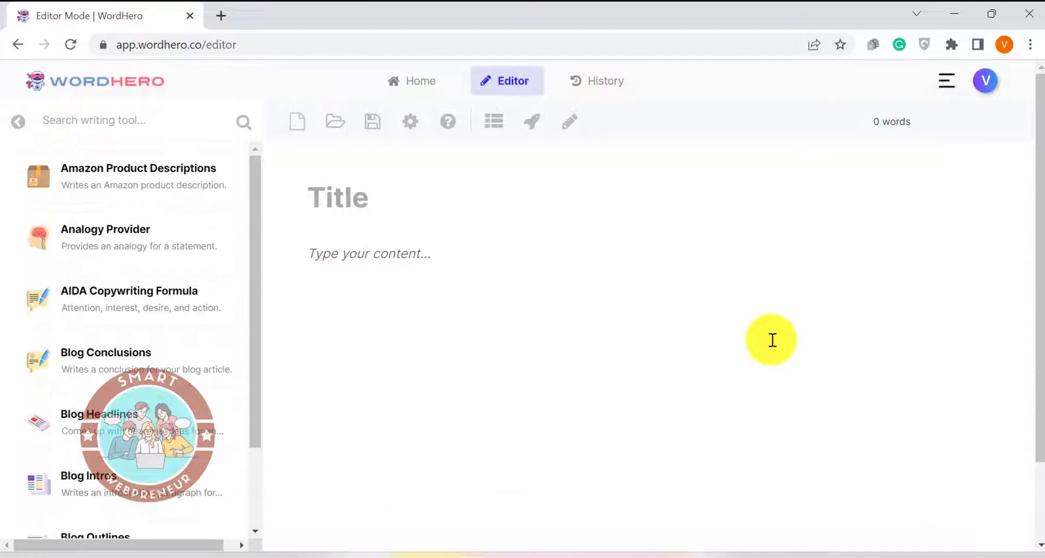
pyautogui.moveTo(1039, 205); pyautogui.dragTo(1034, 280)
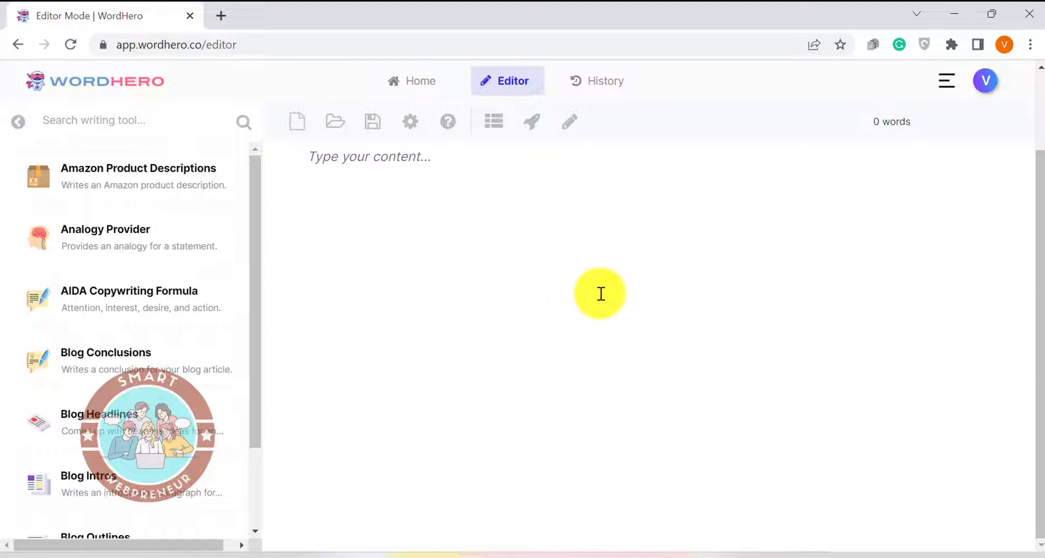
pyautogui.moveTo(1041, 272); pyautogui.dragTo(1036, 245)
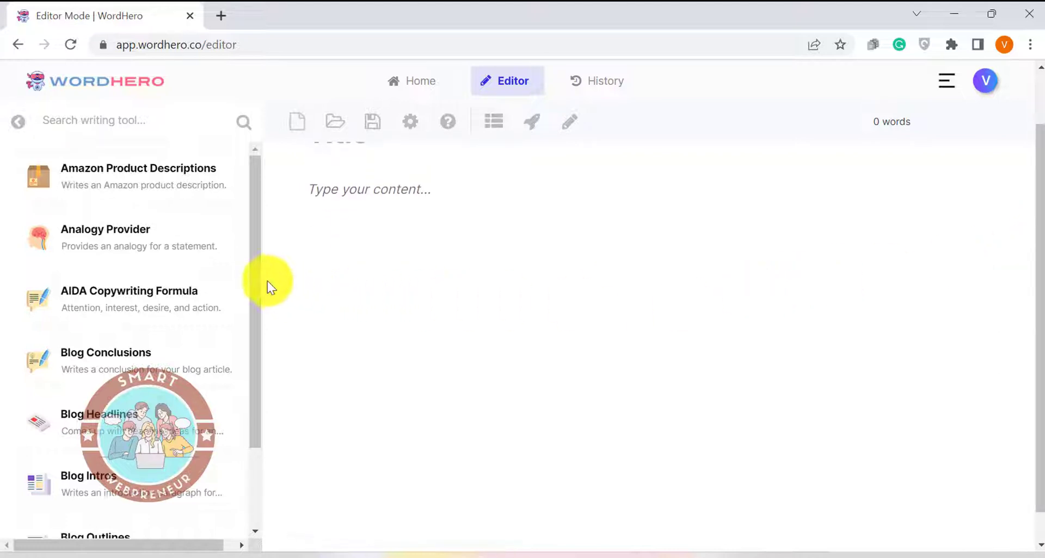
pyautogui.click(254, 267)
pyautogui.moveTo(255, 270)
pyautogui.mouseDown()
pyautogui.moveTo(246, 364)
pyautogui.moveTo(256, 547)
pyautogui.moveTo(270, 495)
pyautogui.mouseUp()
pyautogui.moveTo(263, 389); pyautogui.dragTo(272, 260)
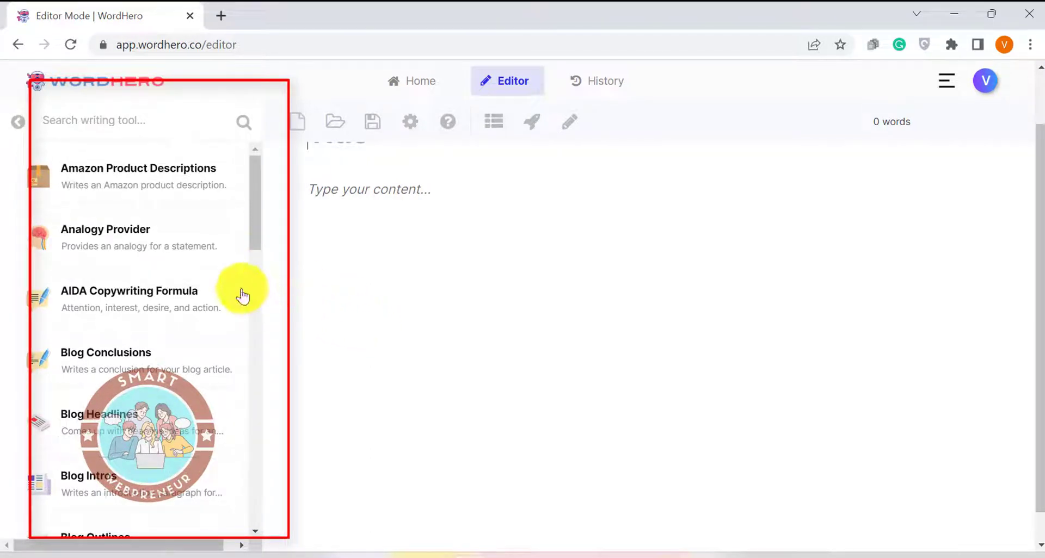
pyautogui.moveTo(258, 201); pyautogui.dragTo(263, 260)
# - Generate Blog Intros for the topic 'How to Lose Weight within a Month' and review the drafts
pyautogui.click(106, 241)
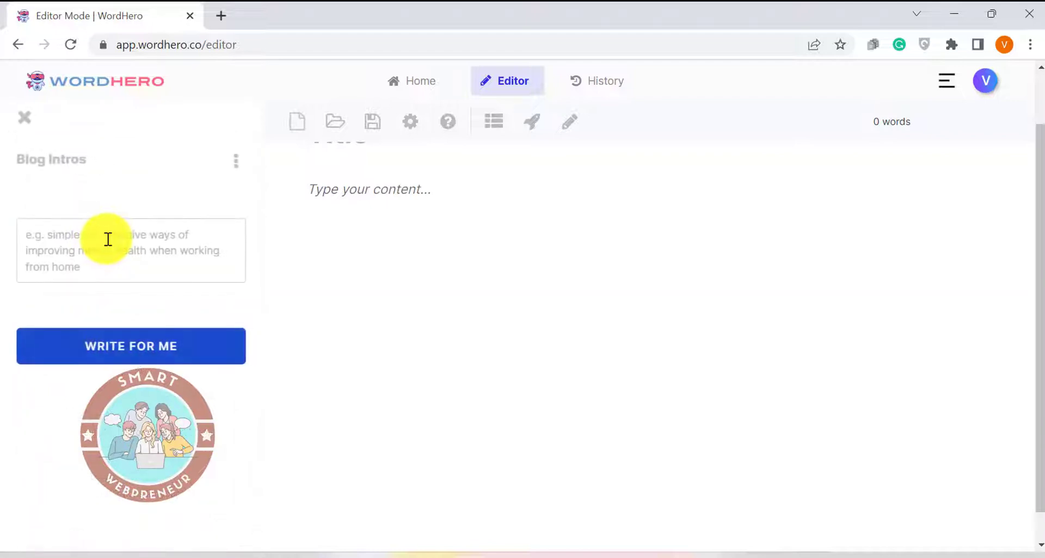
pyautogui.click(111, 239)
pyautogui.write('How to Lose Weight within a Month')
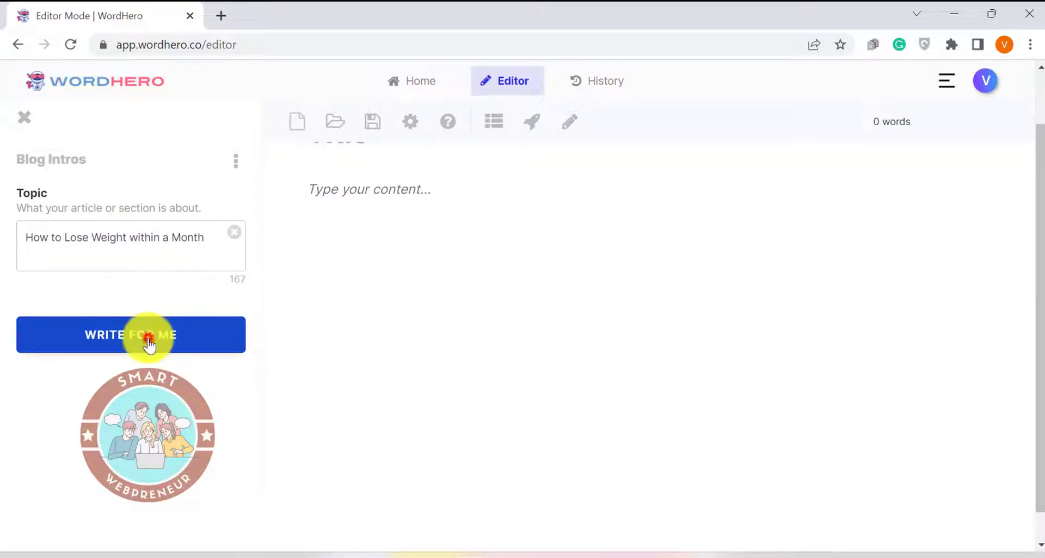
pyautogui.click(148, 343)
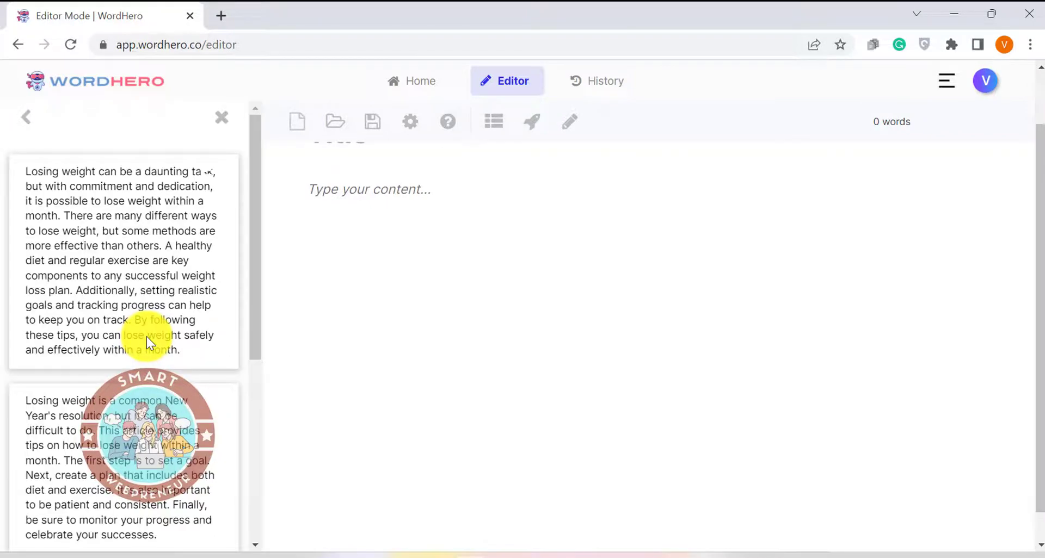
pyautogui.scroll(-1, 161, 244)
pyautogui.scroll(-5, 161, 244)
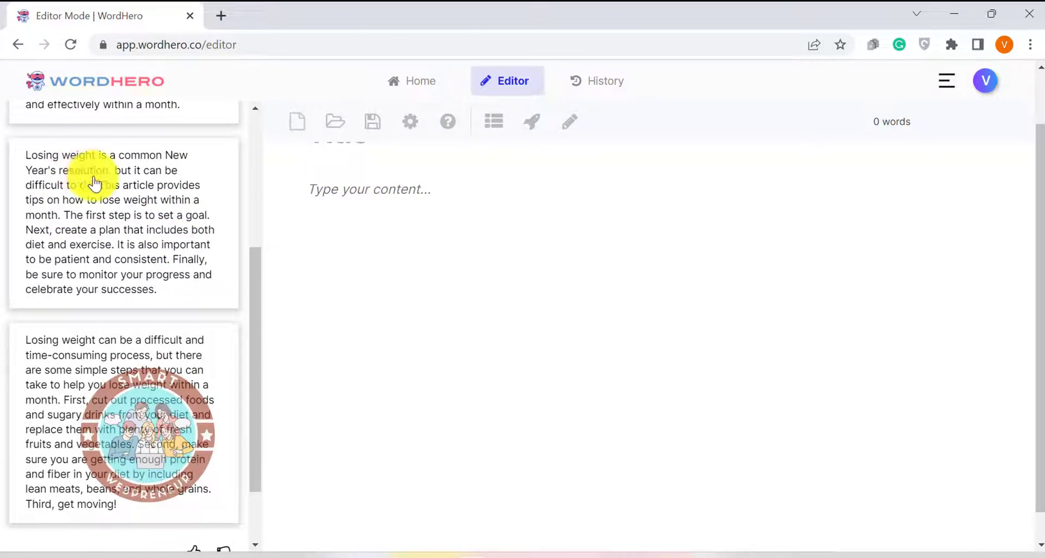
pyautogui.scroll(-2, 103, 196)
pyautogui.scroll(6, 104, 327)
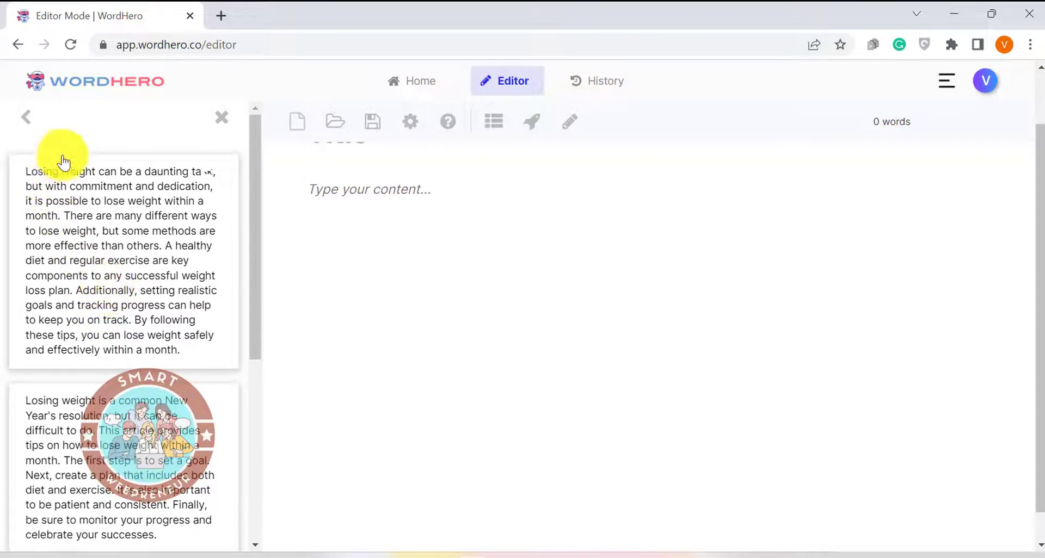
# - Close Blog Intros, briefly open AIDA Copywriting Formula, then return to the tool list
pyautogui.click(25, 116)
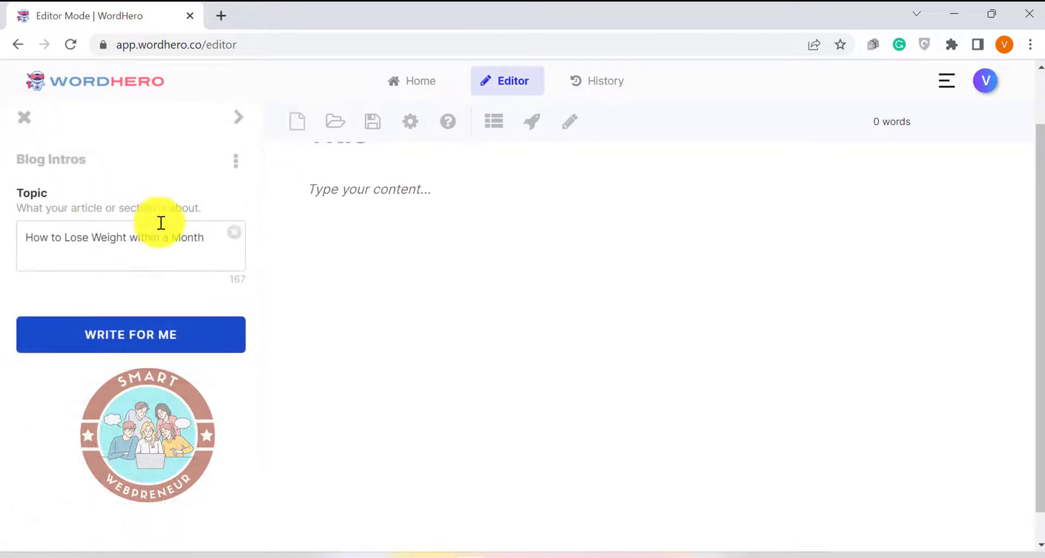
pyautogui.click(28, 121)
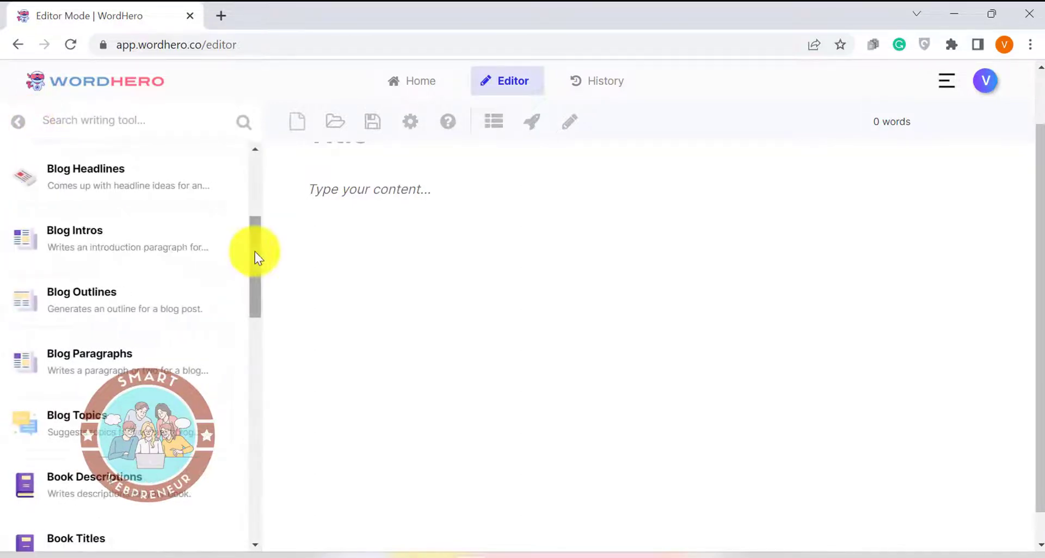
pyautogui.moveTo(255, 252); pyautogui.dragTo(253, 191)
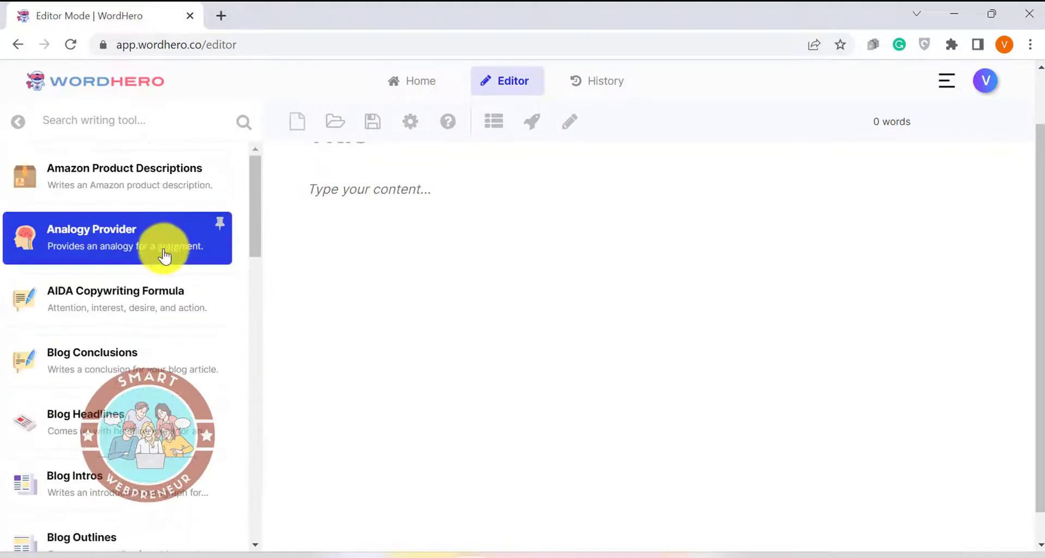
pyautogui.click(152, 300)
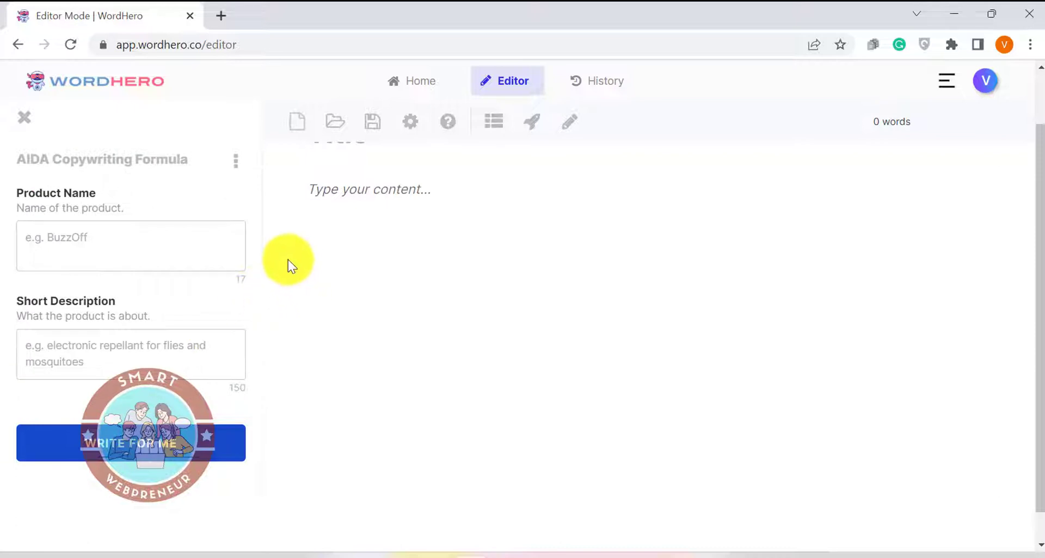
pyautogui.click(23, 117)
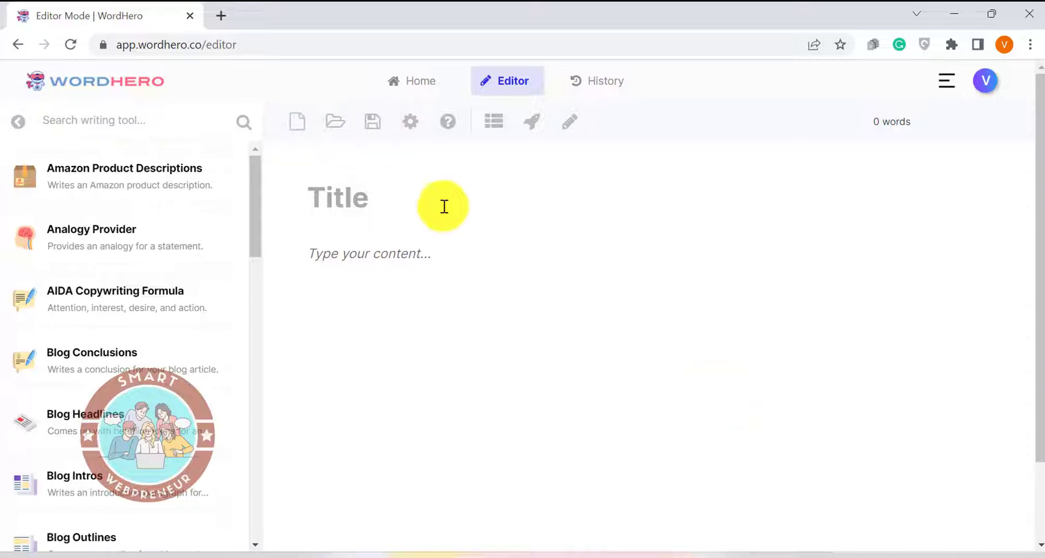
pyautogui.click(415, 124)
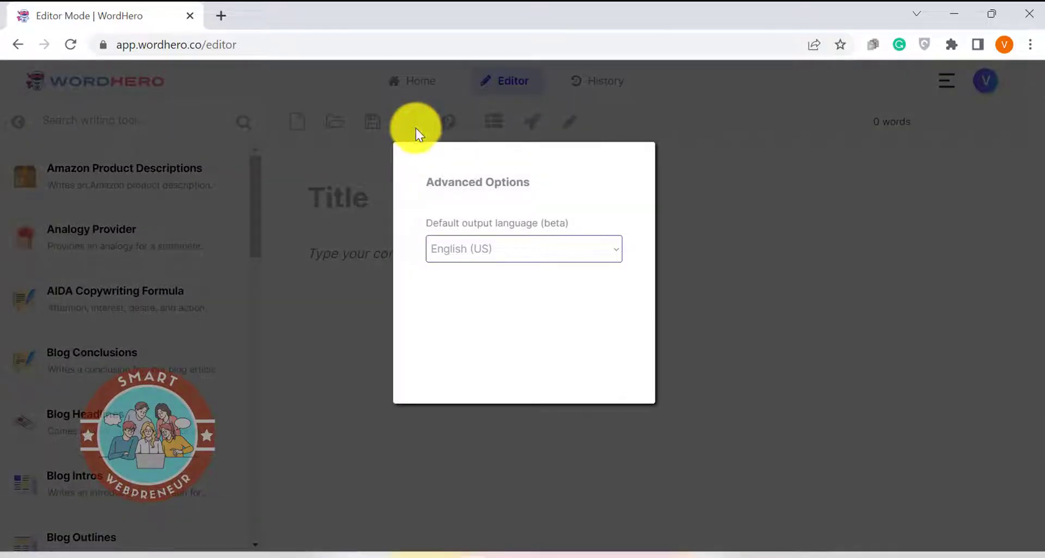
pyautogui.click(614, 248)
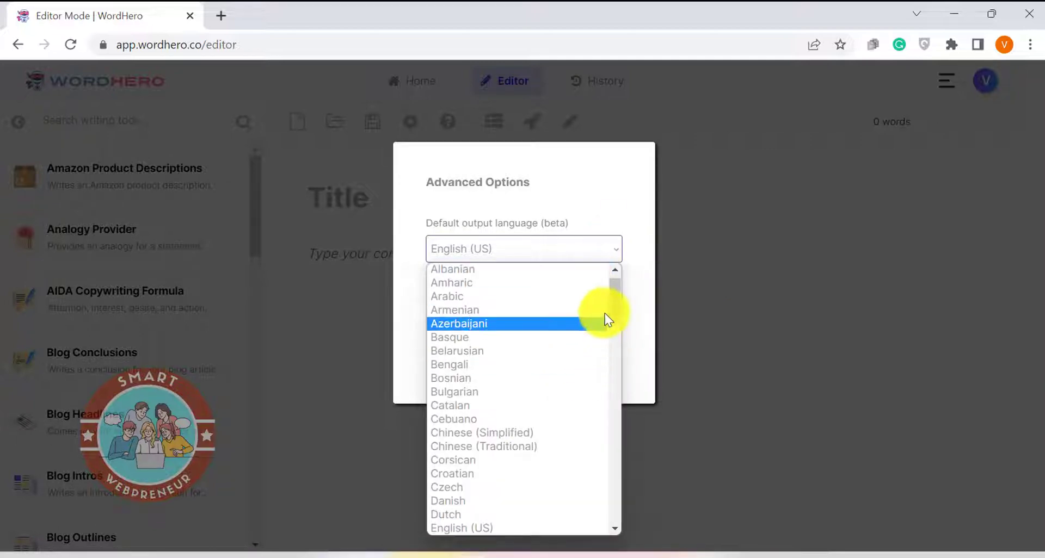
pyautogui.moveTo(615, 304); pyautogui.dragTo(606, 374)
pyautogui.click(641, 165)
pyautogui.click(713, 170)
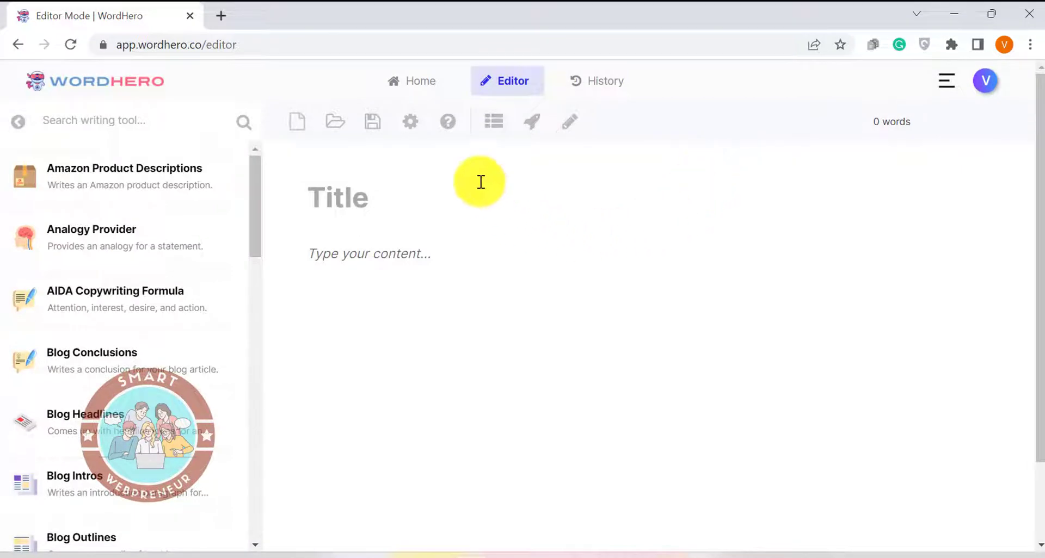
# - Read the help article 'How to write a 1,000 word article using the New Long-form Editor'
pyautogui.click(447, 122)
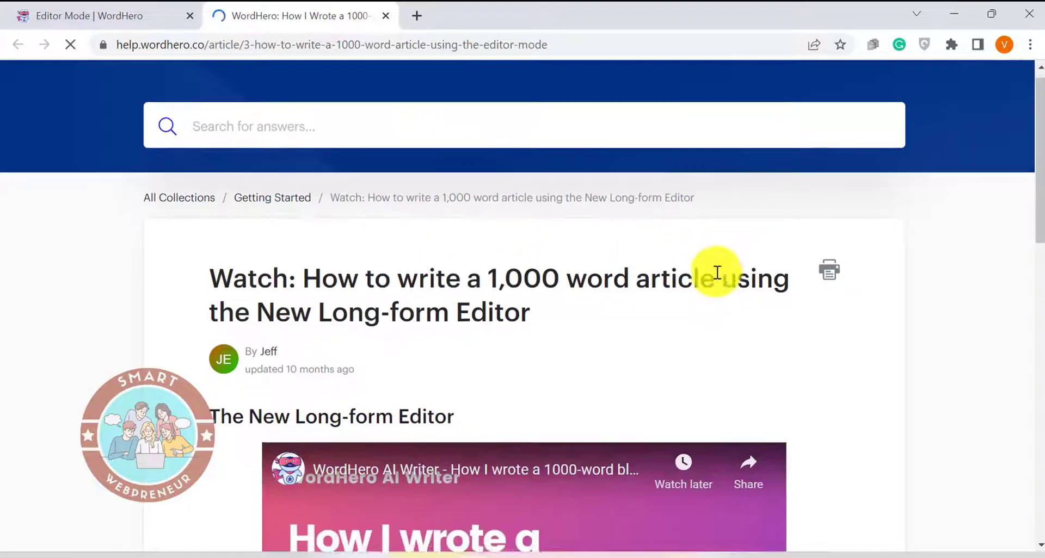
pyautogui.scroll(-4, 717, 269)
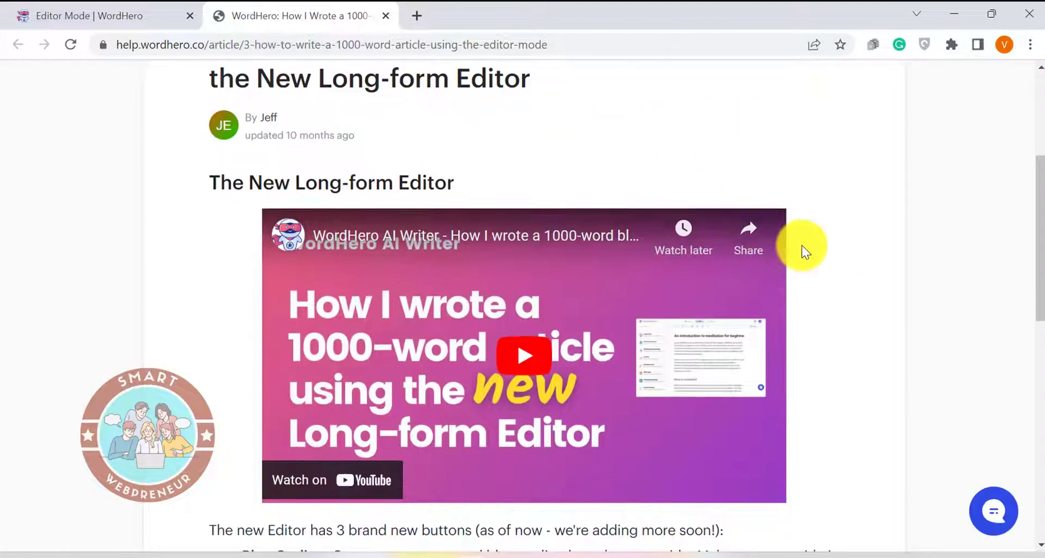
pyautogui.scroll(-1, 811, 239)
pyautogui.scroll(-1, 832, 242)
pyautogui.scroll(1, 833, 242)
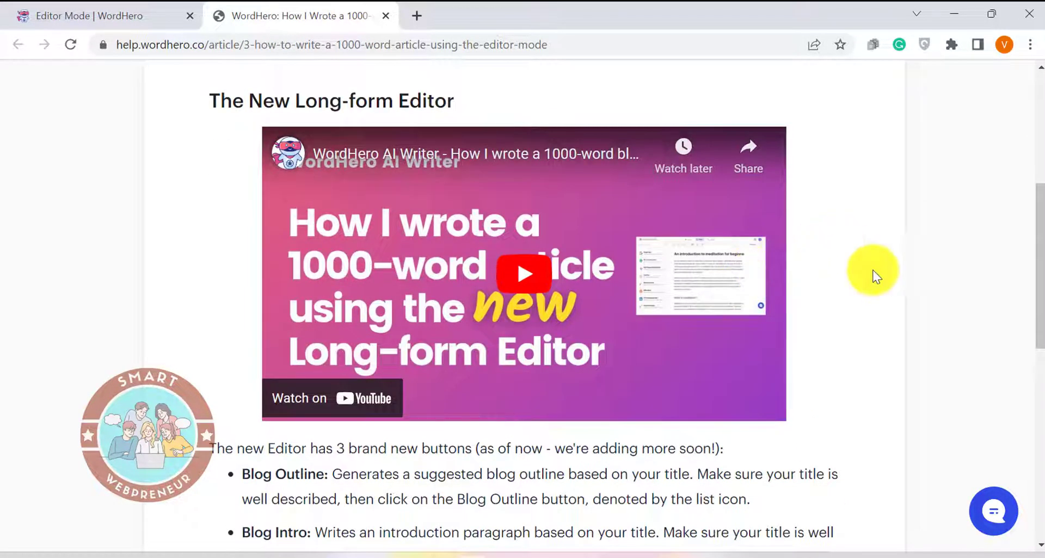
pyautogui.scroll(-1, 948, 266)
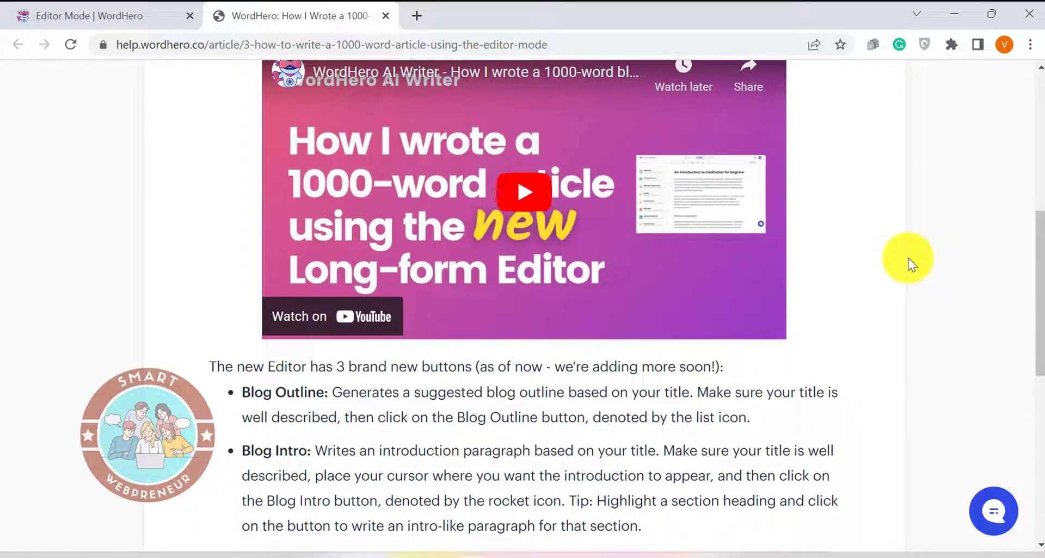
pyautogui.scroll(4, 691, 170)
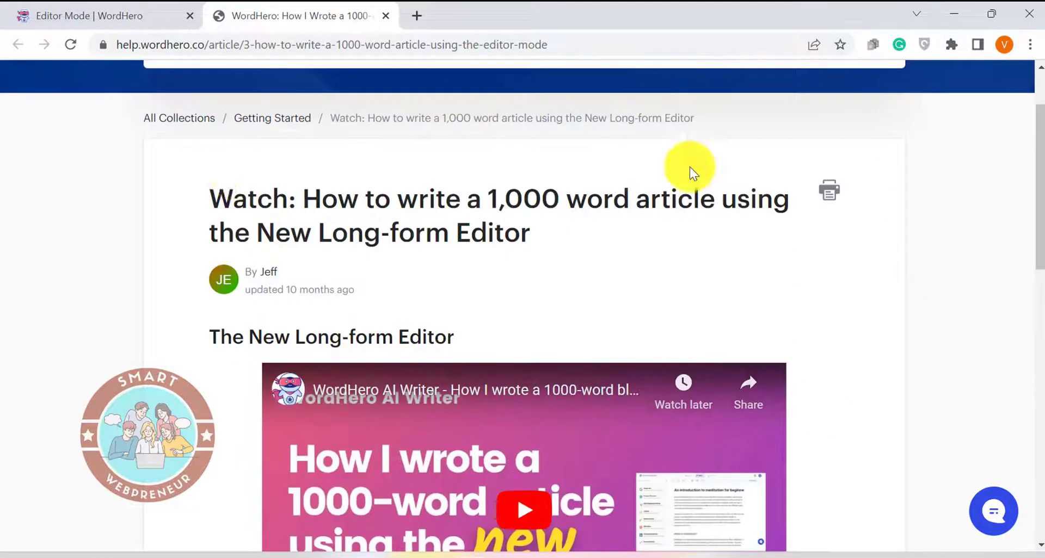
# - Title the article 'How to Lose Weight Within a Month' and generate an outline from the title
pyautogui.click(100, 9)
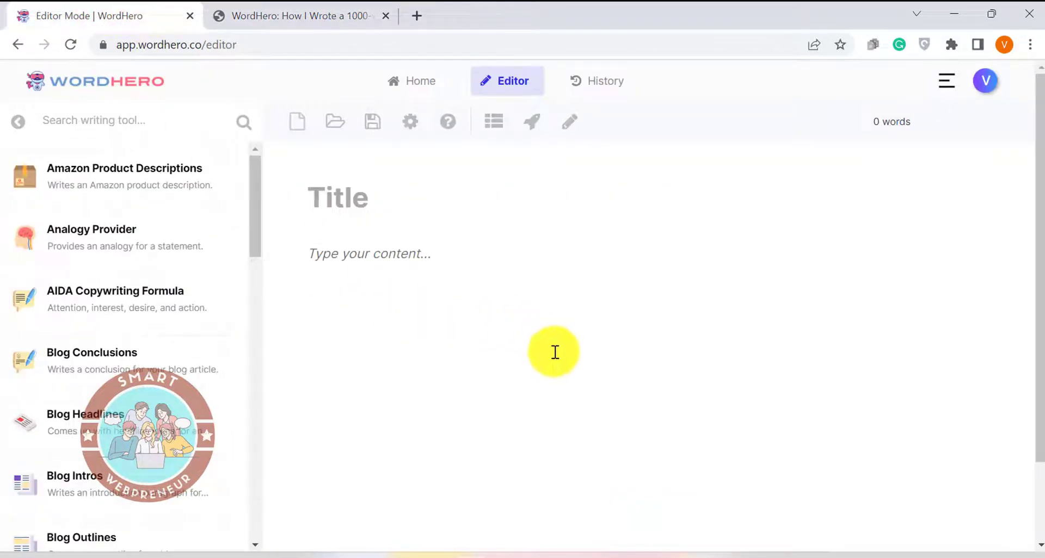
pyautogui.click(492, 122)
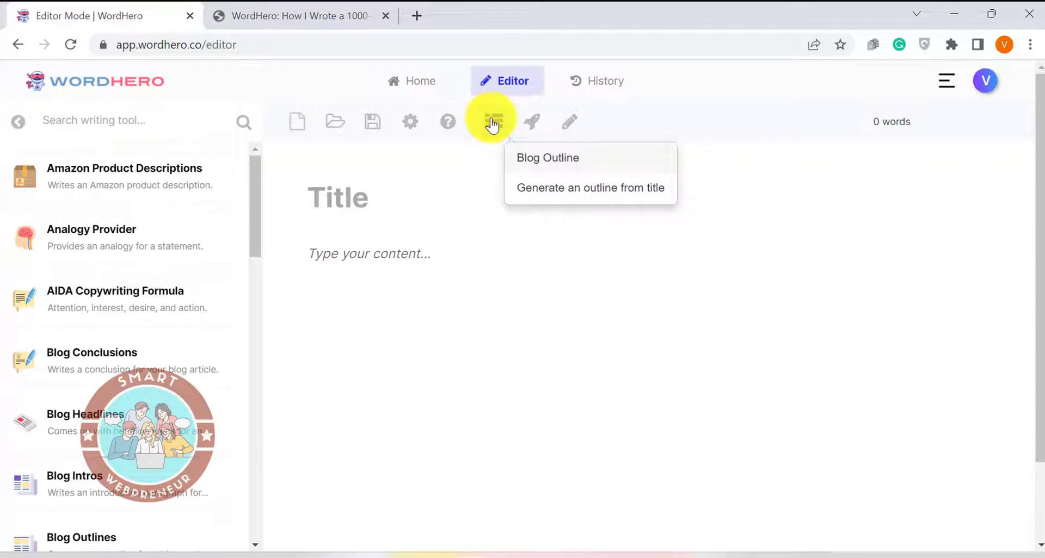
pyautogui.click(333, 221)
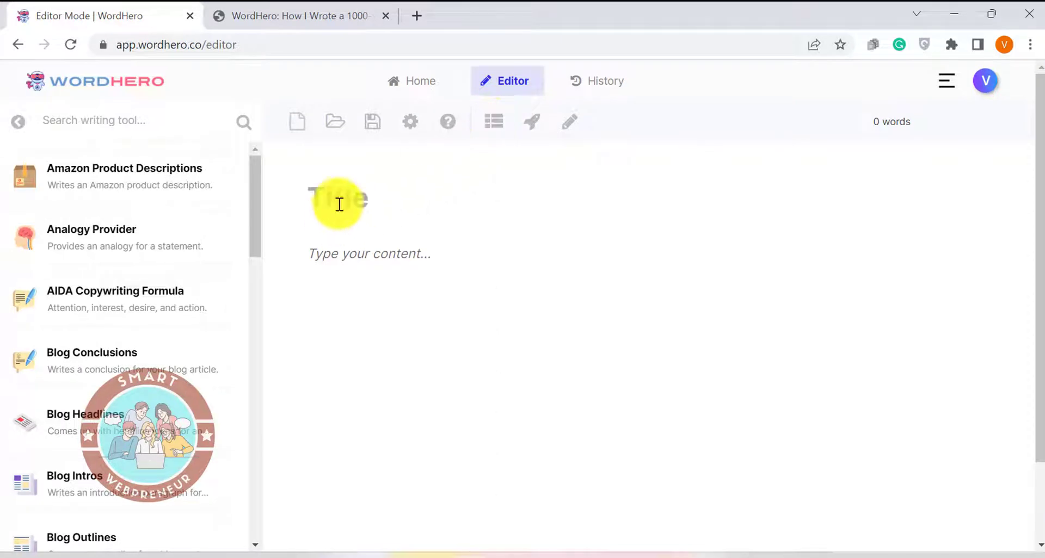
pyautogui.write('How to Lose W')
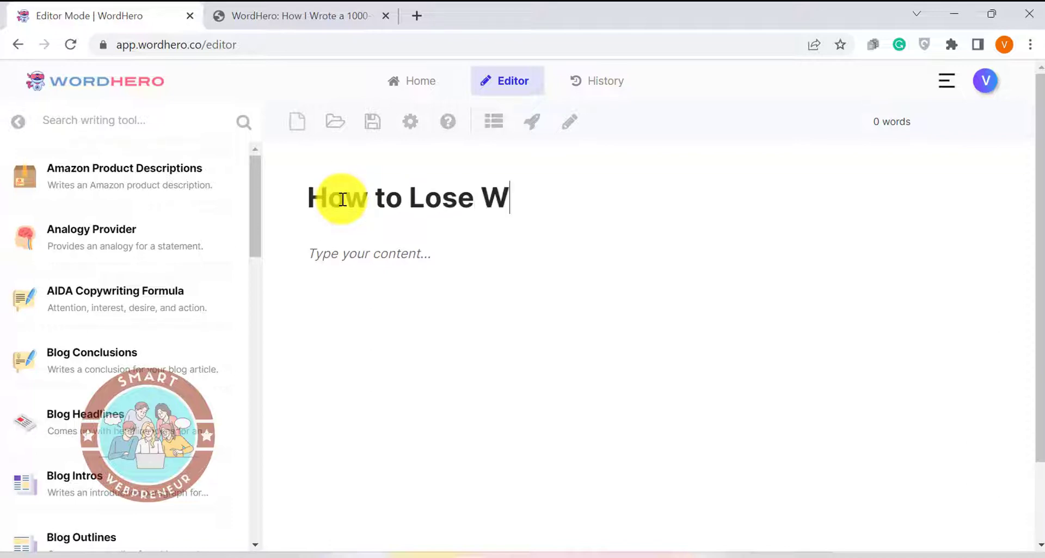
pyautogui.write('eight Within a Month')
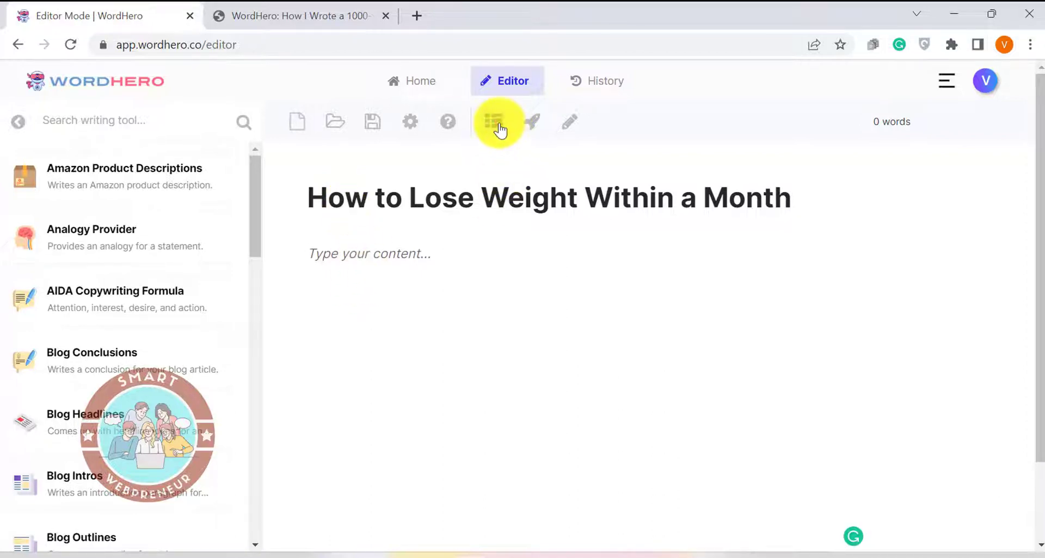
pyautogui.click(495, 123)
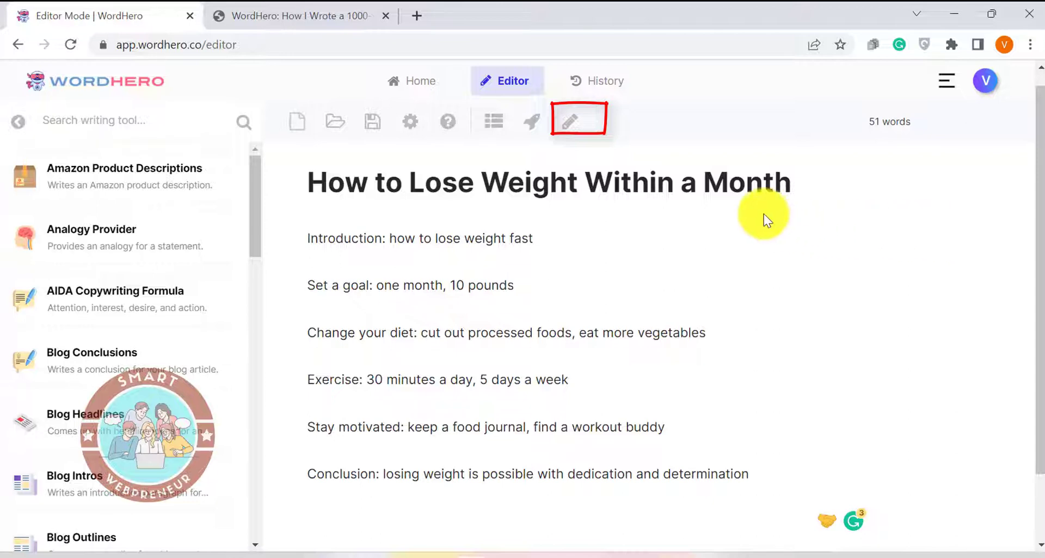
# - Select the 'Change your diet' line and have the AI Write More from it
pyautogui.tripleClick(532, 335)
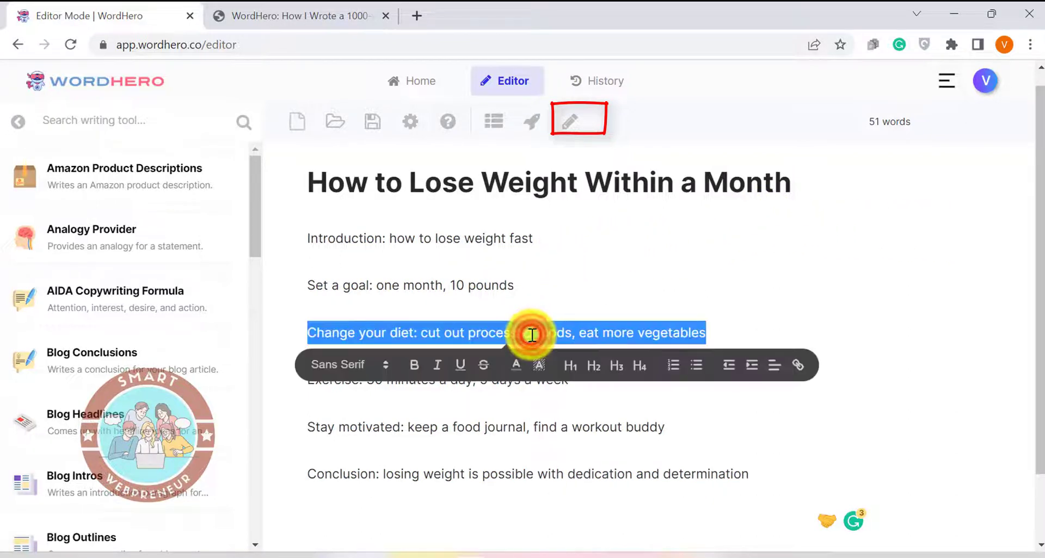
pyautogui.click(578, 129)
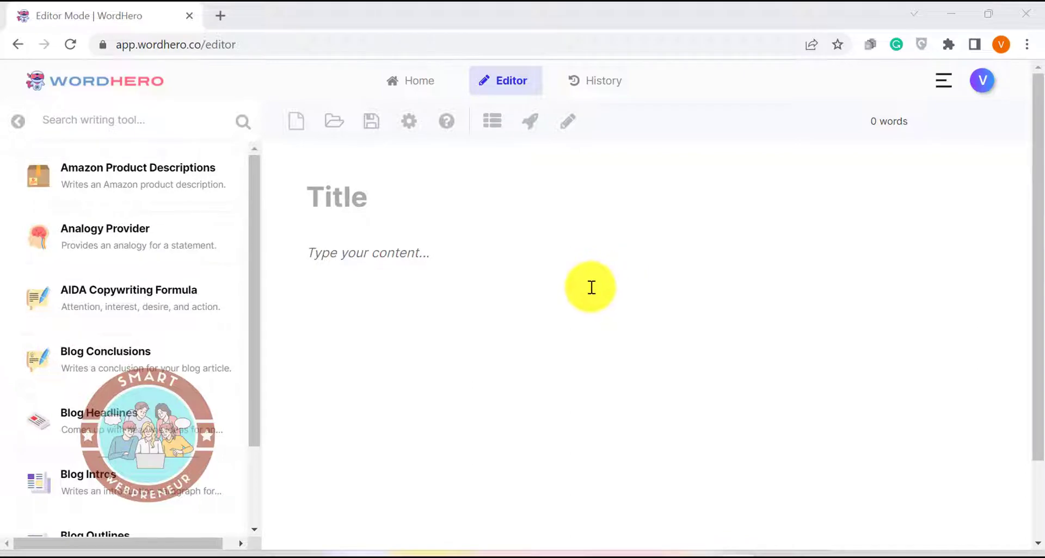
# - Title the document 'Yoga for Back Pain: A Beginner's guide' and generate a blog outline from it
pyautogui.click(384, 204)
pyautogui.write('Yoga')
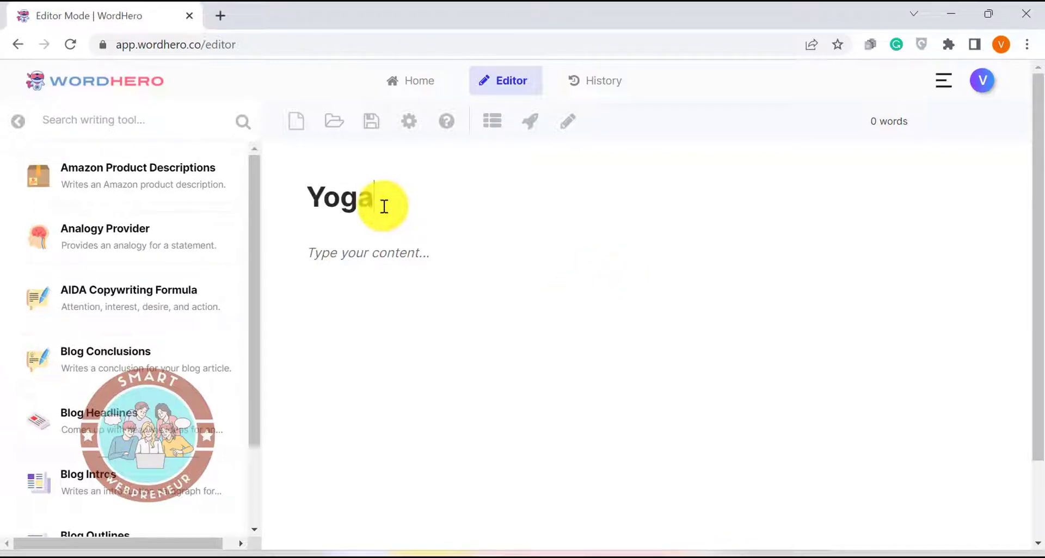
pyautogui.write(' for Back Pain:')
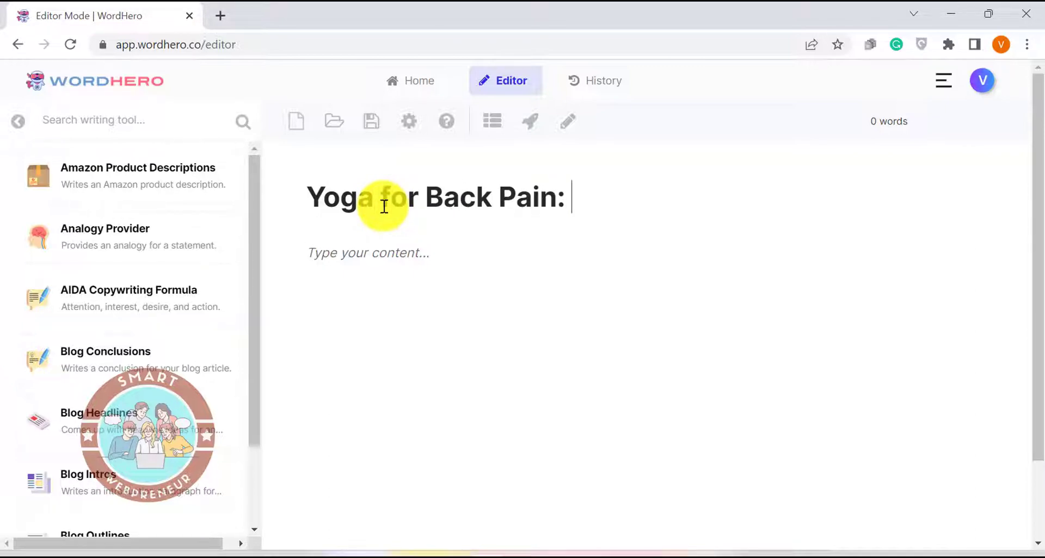
pyautogui.write(' A Beginne')
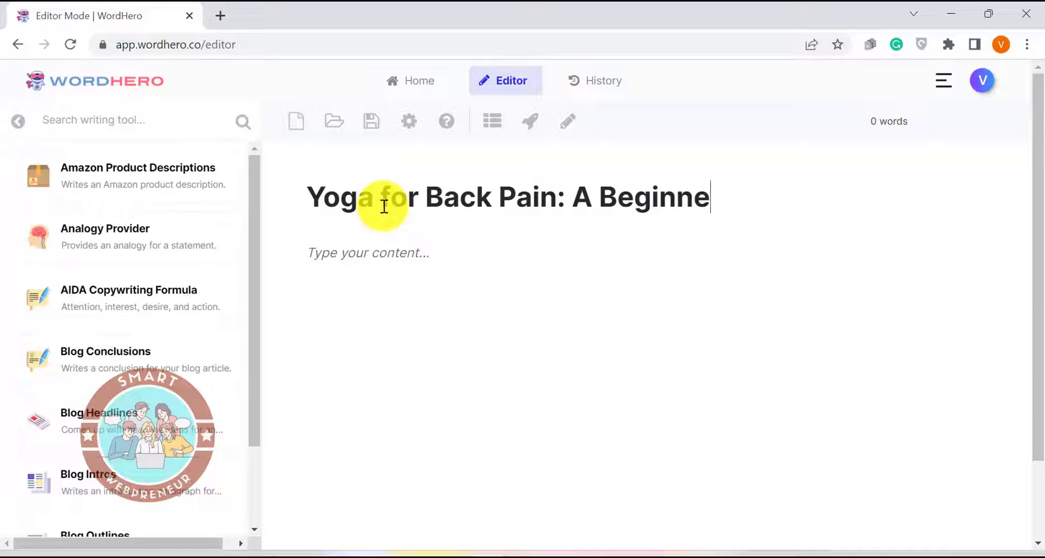
pyautogui.write("r's guide")
pyautogui.press('Return')
pyautogui.click(488, 132)
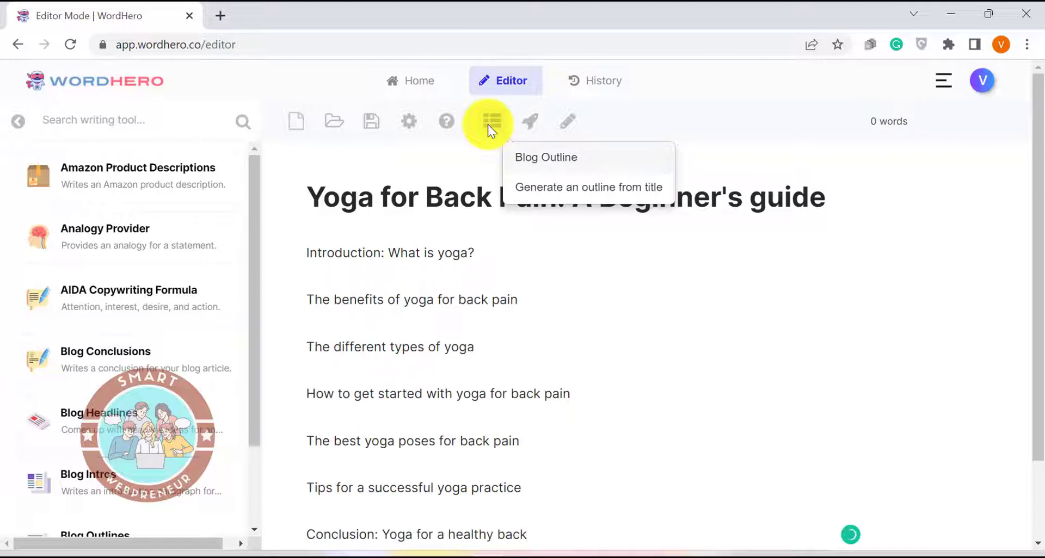
# - Format all seven outline lines as H2 headings
pyautogui.moveTo(305, 253)
pyautogui.mouseDown()
pyautogui.moveTo(475, 493)
pyautogui.moveTo(544, 537)
pyautogui.mouseUp()
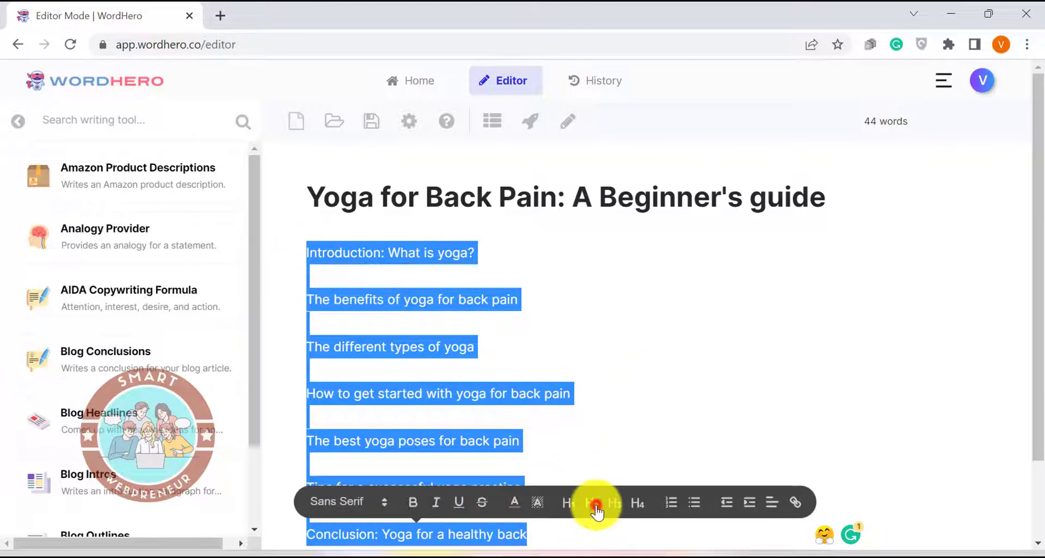
pyautogui.click(596, 503)
pyautogui.click(556, 275)
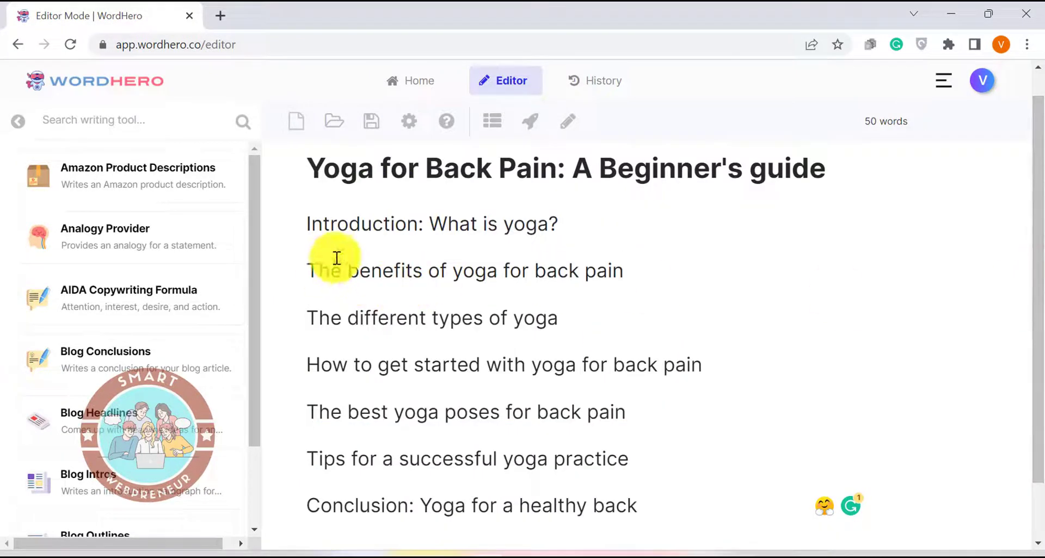
pyautogui.click(533, 306)
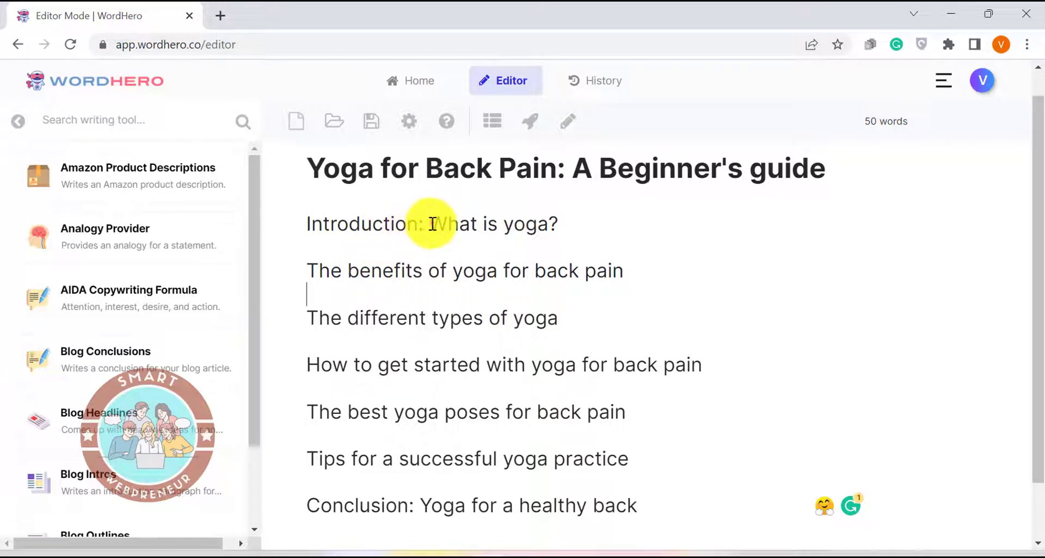
# - Copy the 'Introduction: What is yoga?' heading
pyautogui.tripleClick(433, 224)
pyautogui.rightClick(433, 223)
pyautogui.click(474, 286)
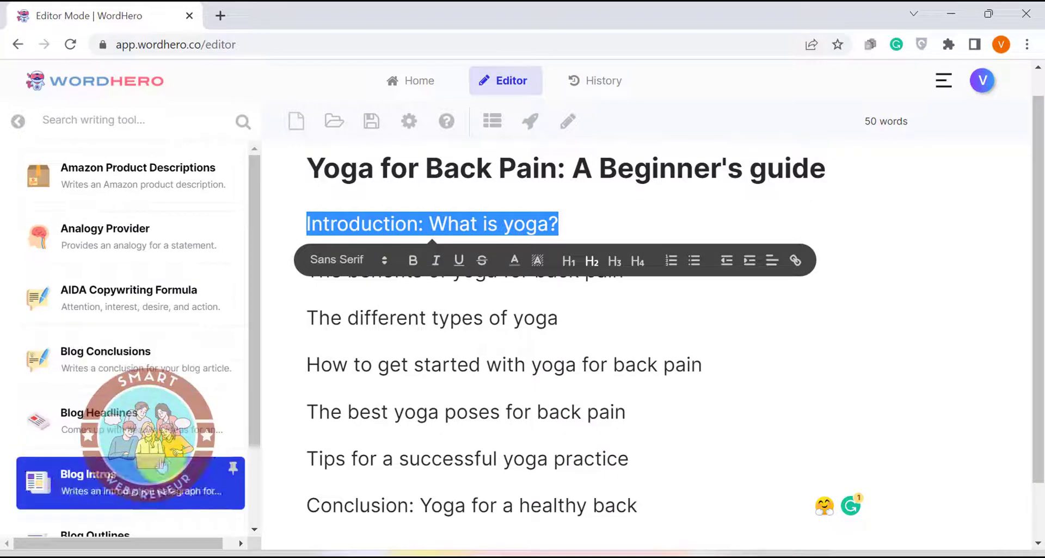
# - Generate Blog Outlines sub-points for the topic 'What is yoga?'
pyautogui.scroll(-2, 135, 479)
pyautogui.click(135, 479)
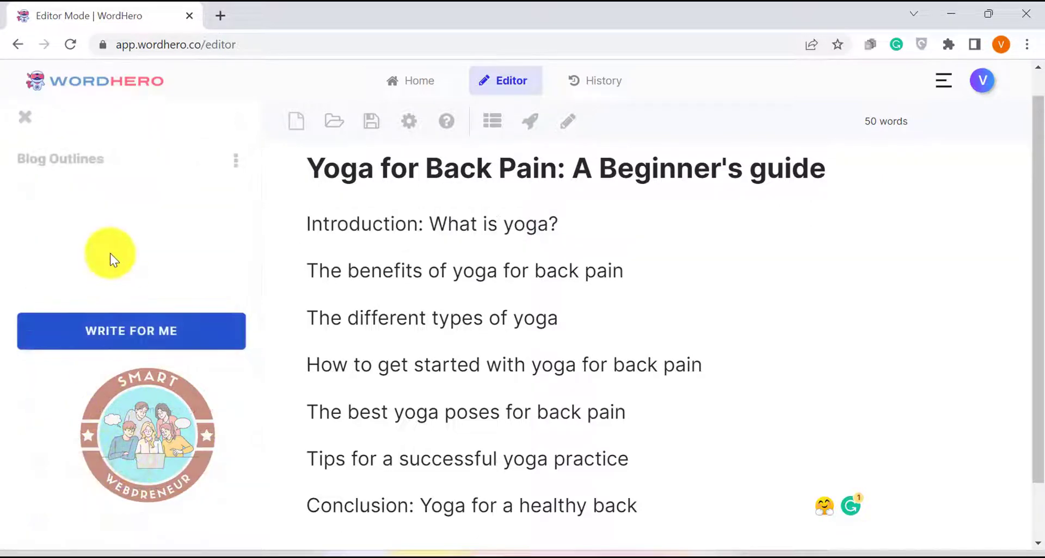
pyautogui.click(110, 245)
pyautogui.rightClick(110, 245)
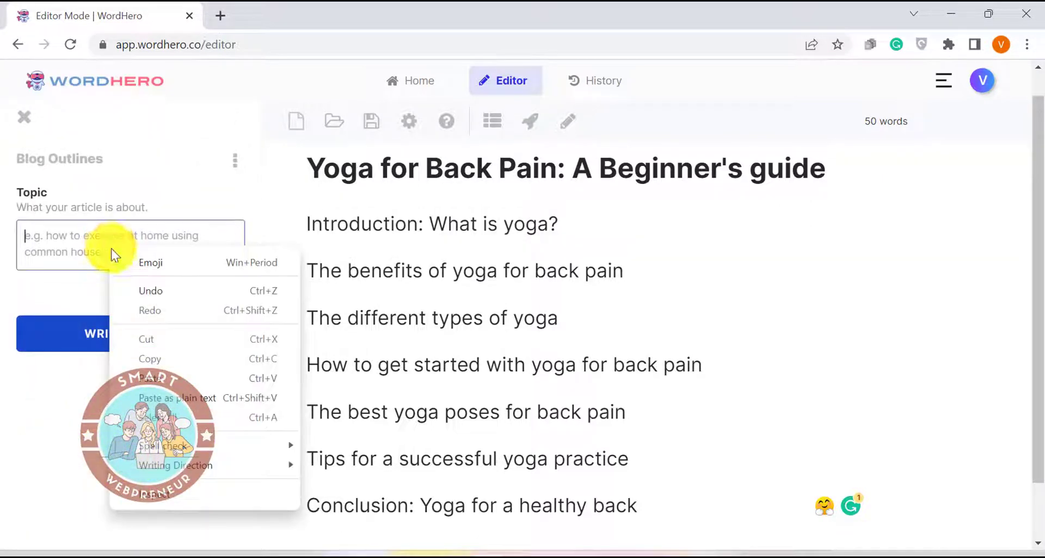
pyautogui.click(156, 397)
pyautogui.moveTo(91, 236); pyautogui.dragTo(7, 233)
pyautogui.press('BackSpace')
pyautogui.click(232, 334)
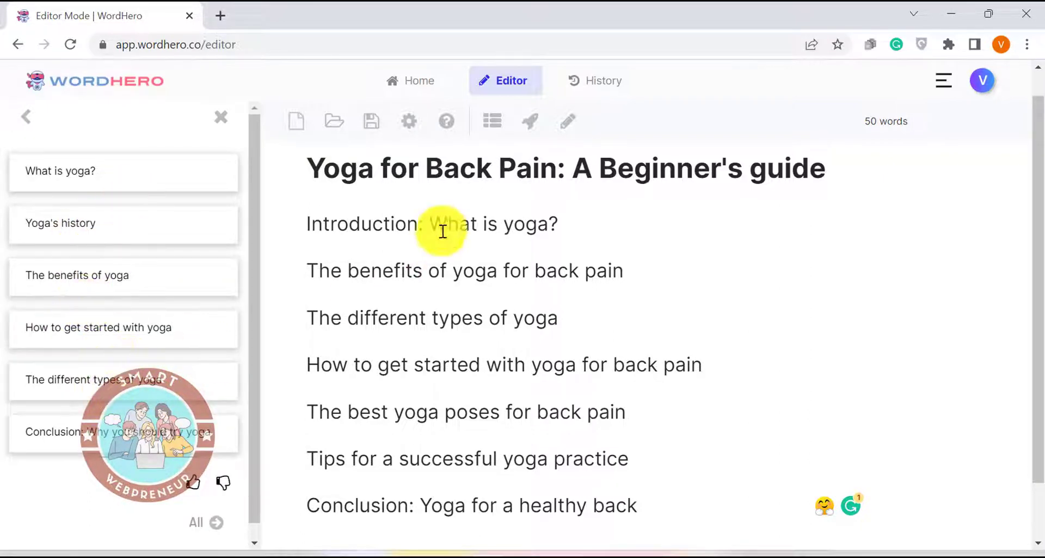
# - Copy 'The benefits of yoga for back pain' heading and select the Topic text to replace it
pyautogui.click(25, 117)
pyautogui.tripleClick(350, 273)
pyautogui.rightClick(351, 277)
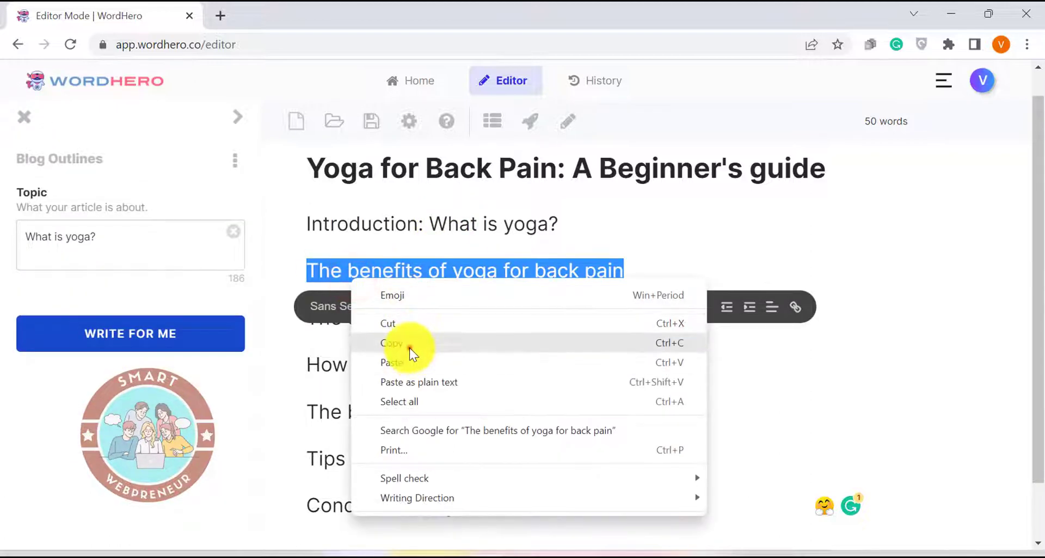
pyautogui.click(409, 344)
pyautogui.tripleClick(116, 235)
pyautogui.rightClick(116, 236)
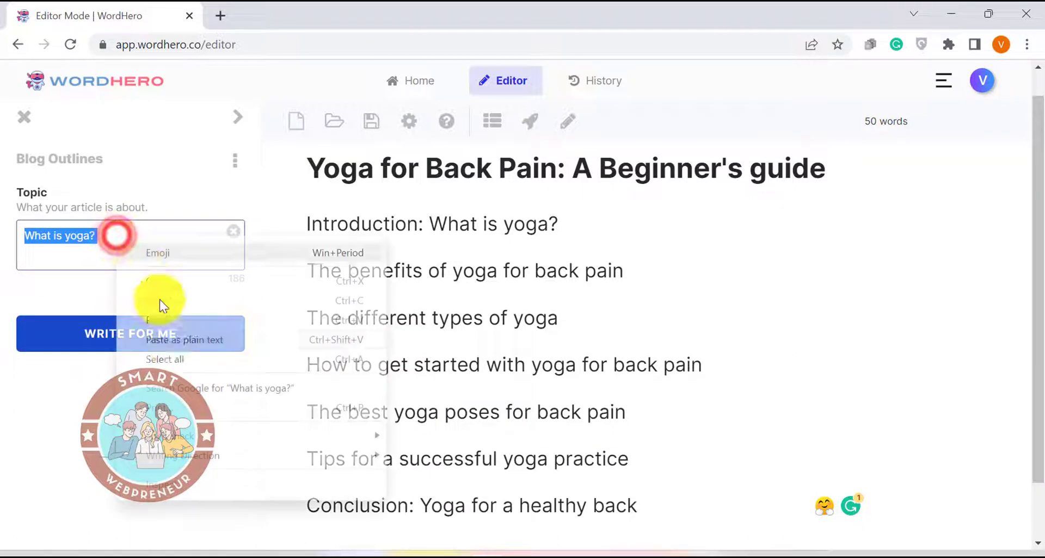
# - Generate outline ideas using the benefits heading as the Topic, then return to the tools list
pyautogui.click(171, 341)
pyautogui.click(133, 333)
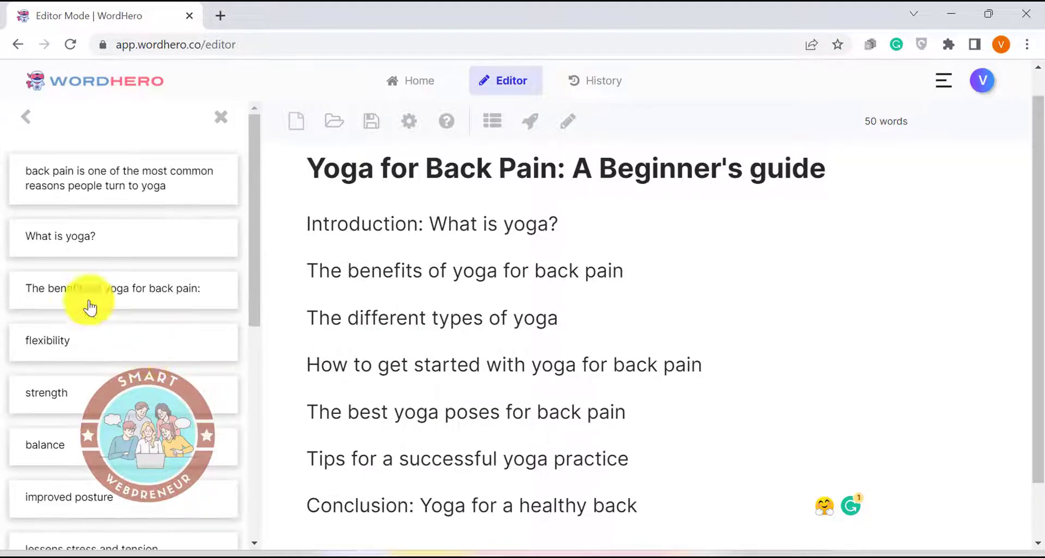
pyautogui.scroll(-3, 177, 408)
pyautogui.scroll(3, 177, 408)
pyautogui.click(223, 125)
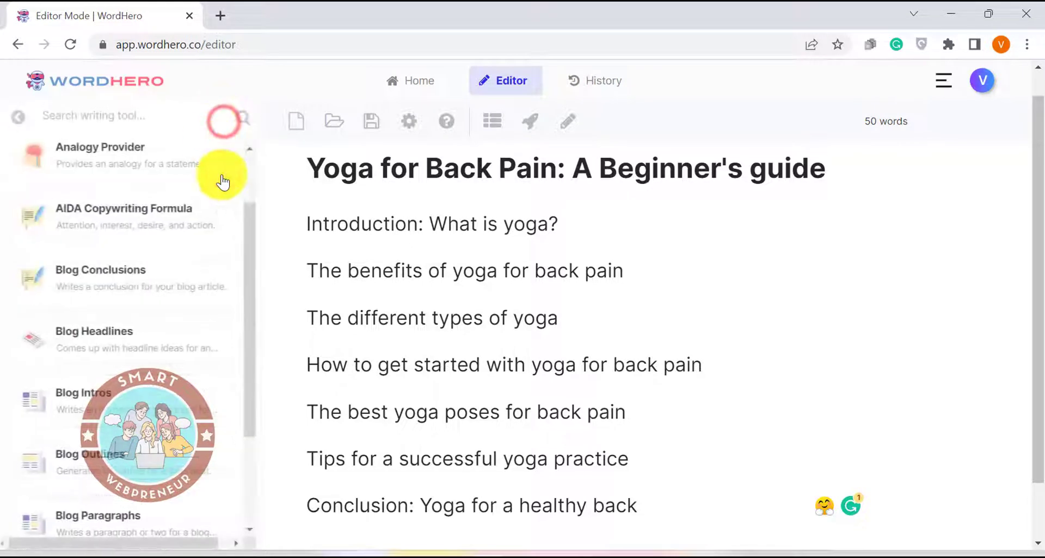
# - Add blank lines above the Introduction, benefits and types headings, then generate an AI intro
pyautogui.click(744, 270)
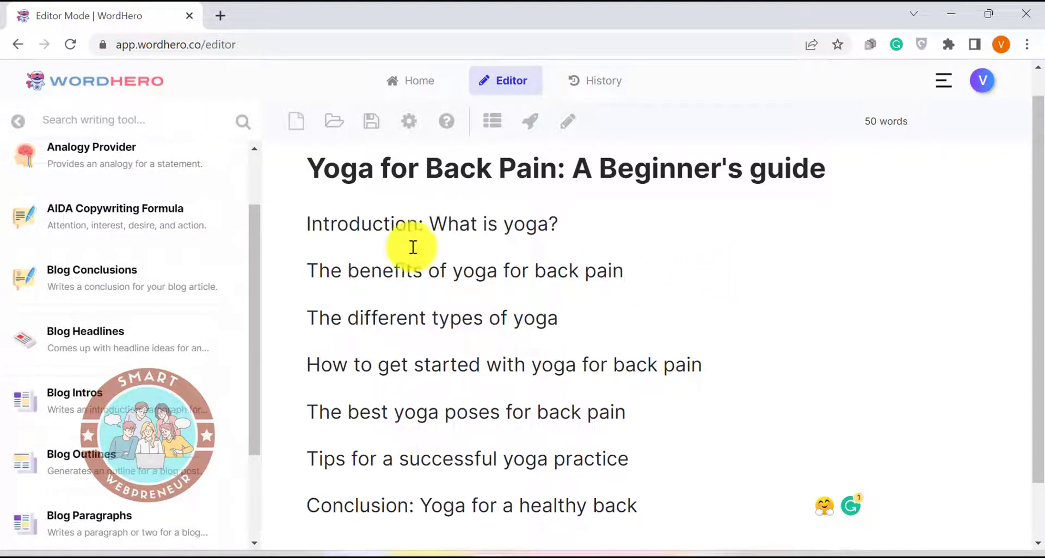
pyautogui.click(304, 220)
pyautogui.press('Return')
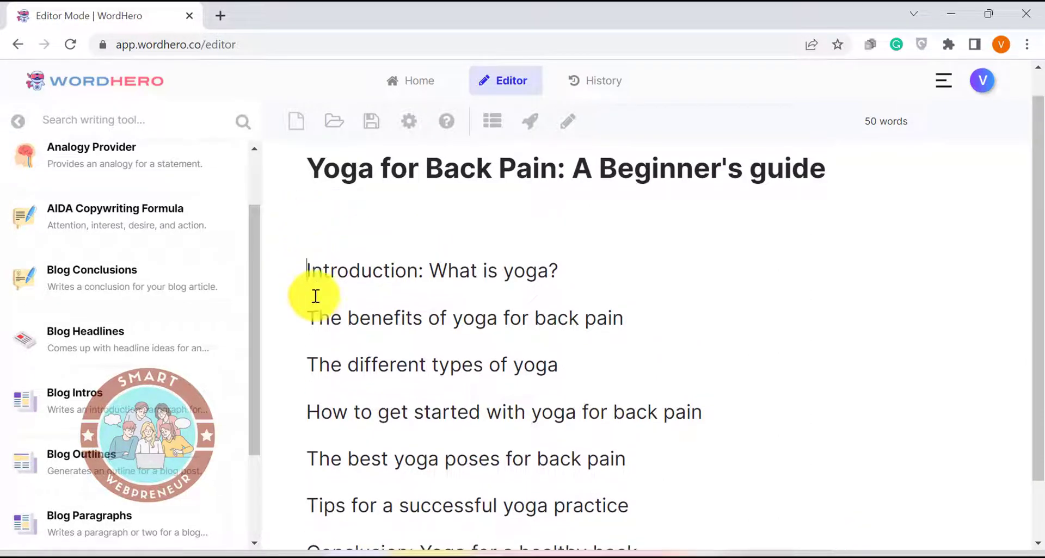
pyautogui.click(310, 317)
pyautogui.press('Return')
pyautogui.scroll(-2, 414, 332)
pyautogui.click(310, 327)
pyautogui.press('Return')
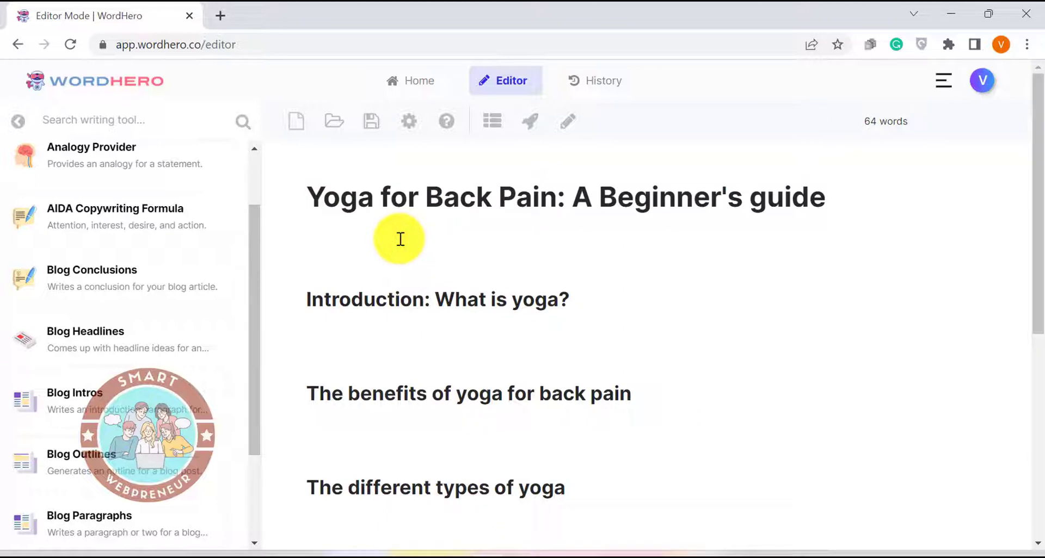
pyautogui.click(532, 122)
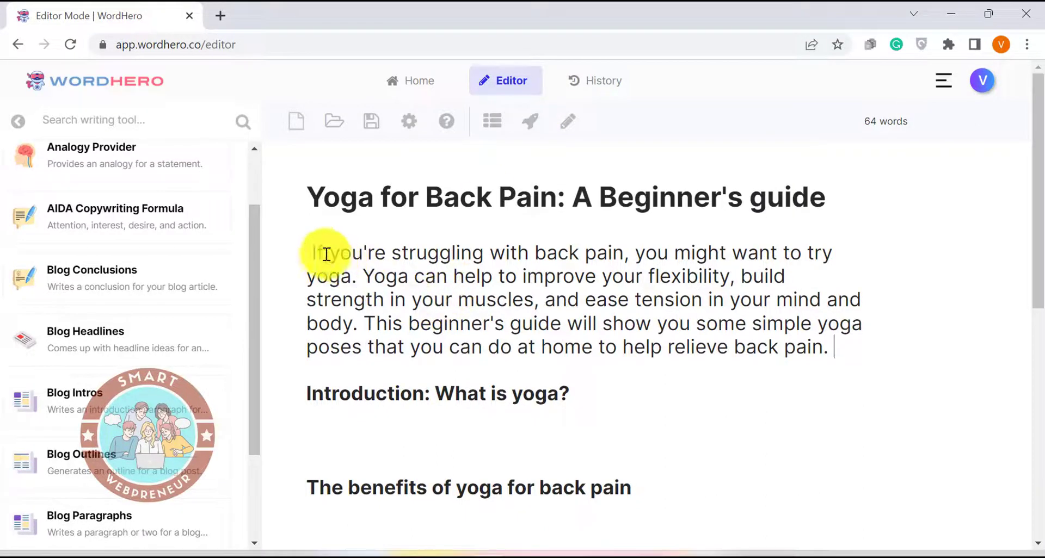
# - Turn the generated intro paragraph from H2 back into normal body text
pyautogui.moveTo(315, 251); pyautogui.dragTo(839, 353)
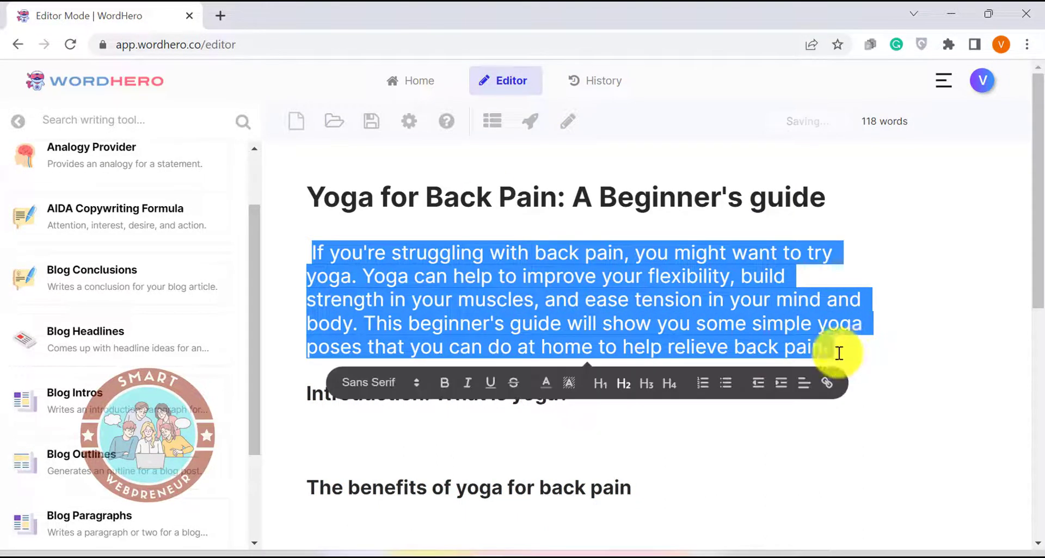
pyautogui.click(618, 385)
pyautogui.click(644, 275)
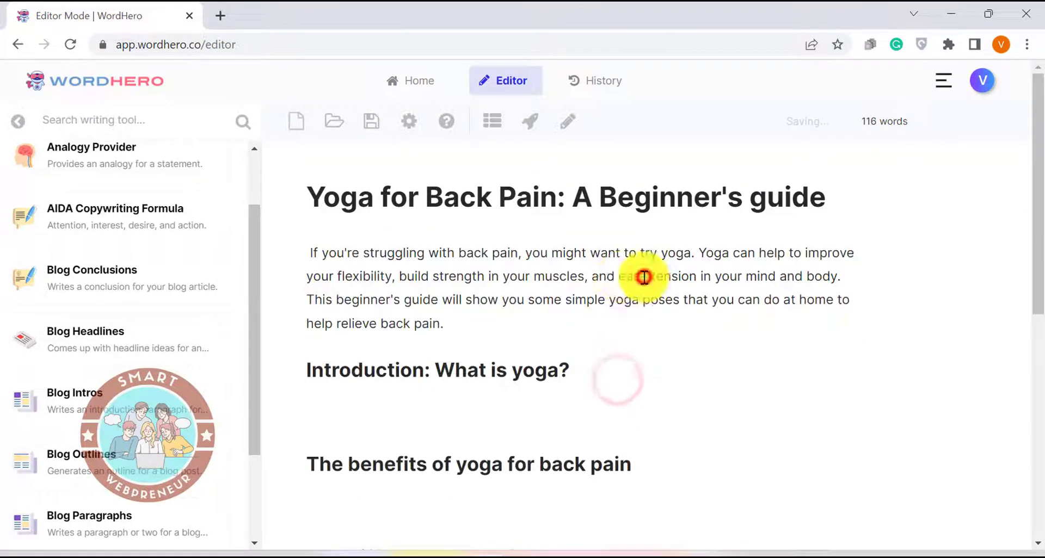
# - Generate a second AI intro paragraph, delete it, and select the Introduction: What is yoga? heading
pyautogui.click(530, 126)
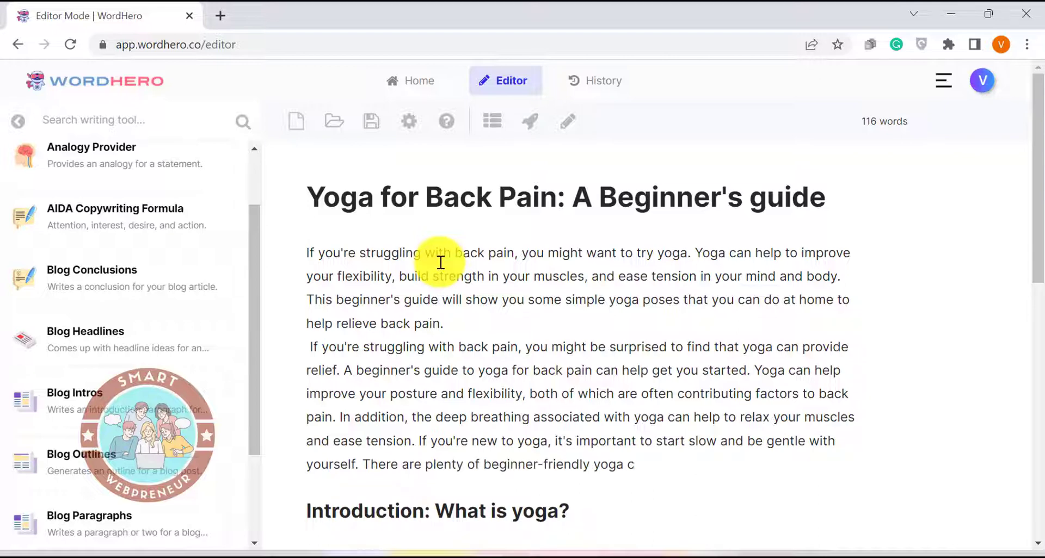
pyautogui.moveTo(303, 345); pyautogui.dragTo(461, 498)
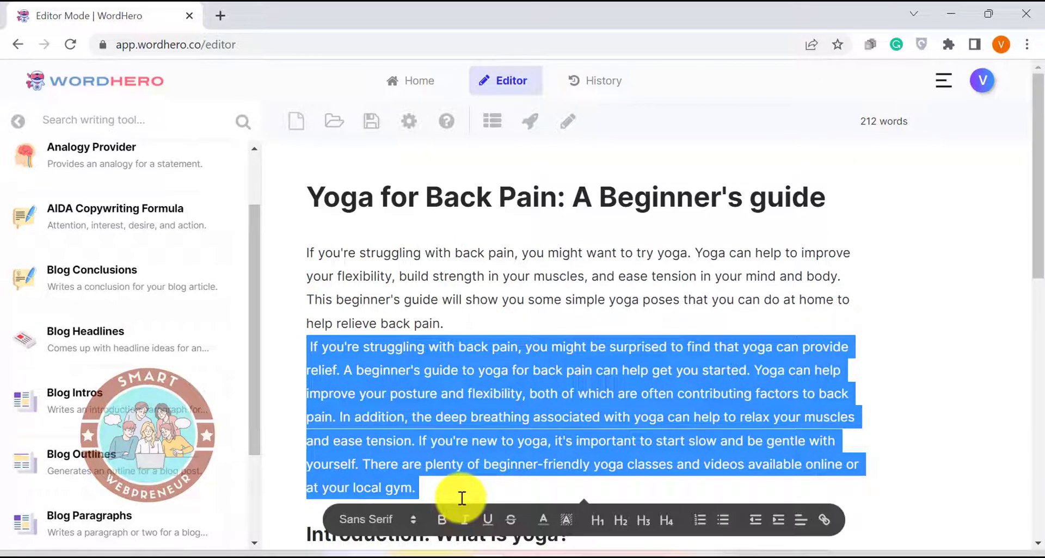
pyautogui.press('BackSpace')
pyautogui.press('Return')
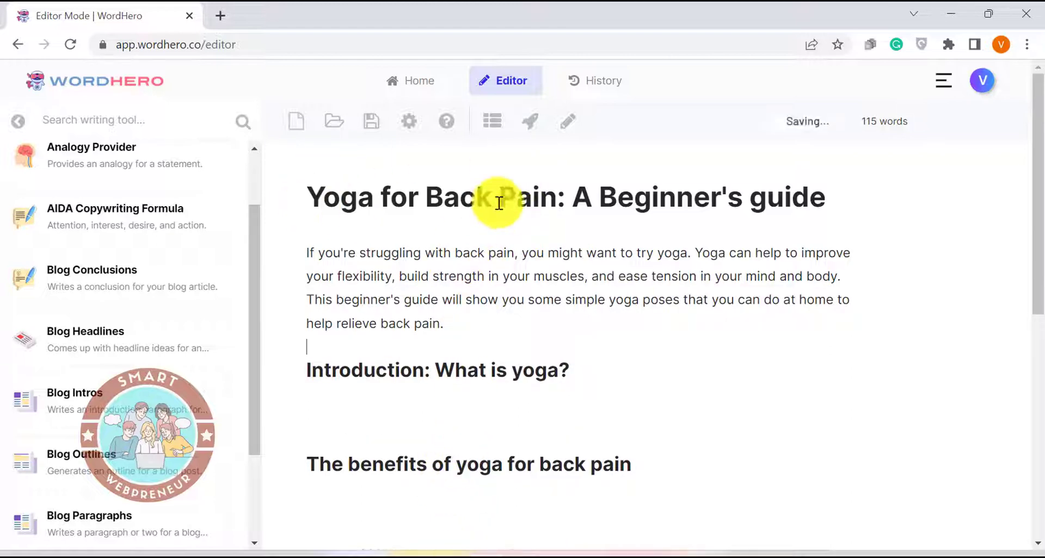
pyautogui.tripleClick(486, 368)
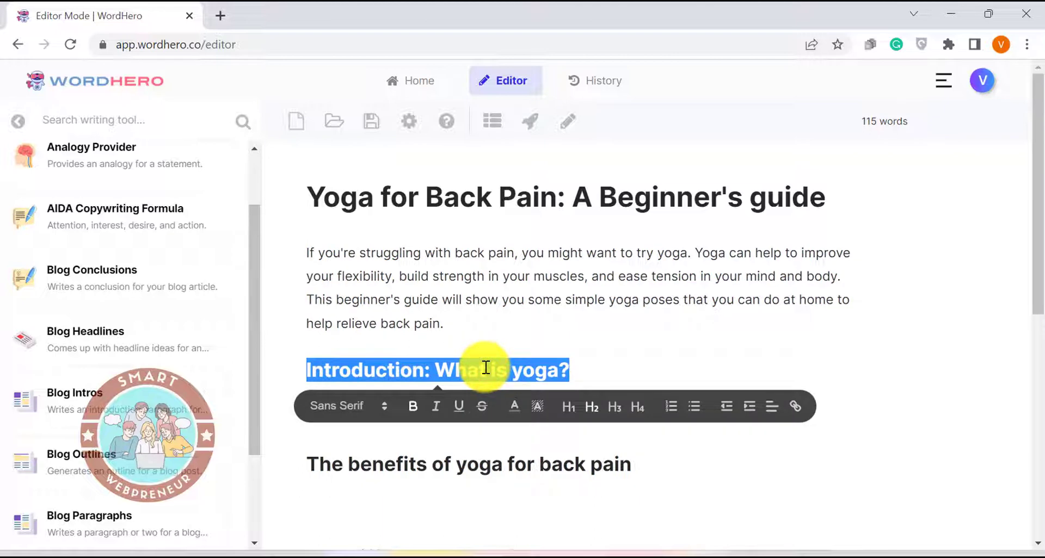
# - Generate body text for the Introduction heading and revert the oversized paragraphs to normal text
pyautogui.click(532, 124)
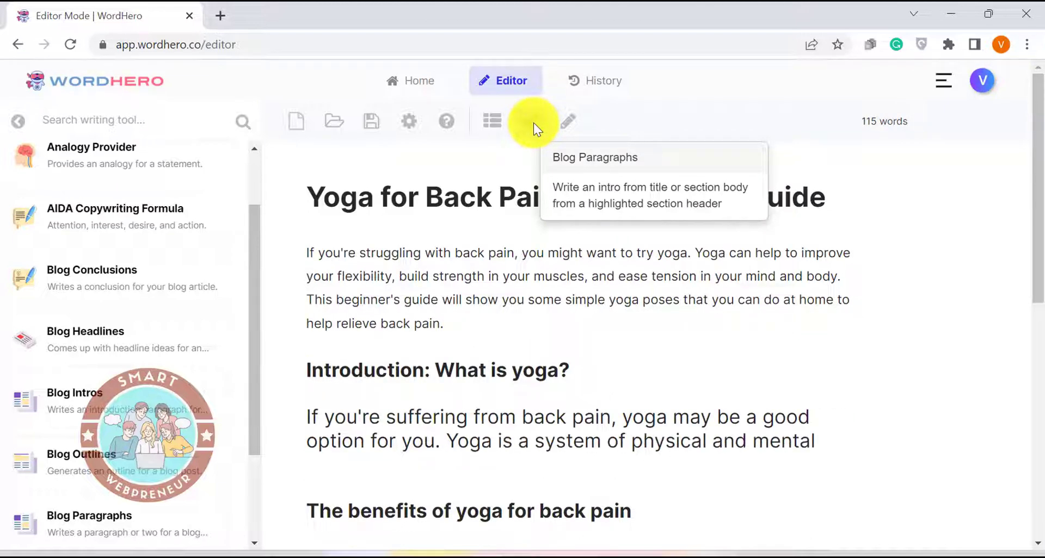
pyautogui.scroll(-2, 849, 304)
pyautogui.scroll(-2, 866, 293)
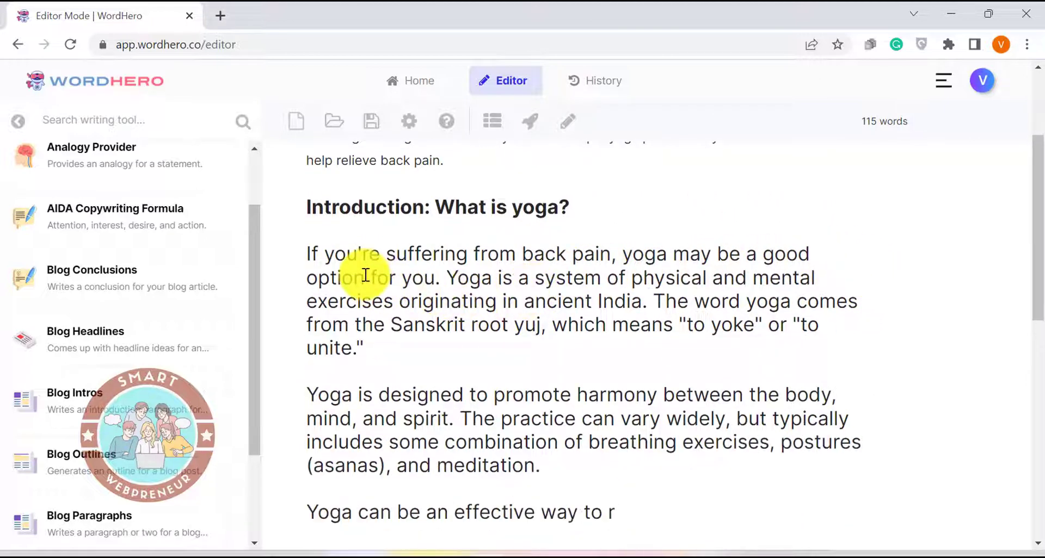
pyautogui.scroll(-2, 618, 250)
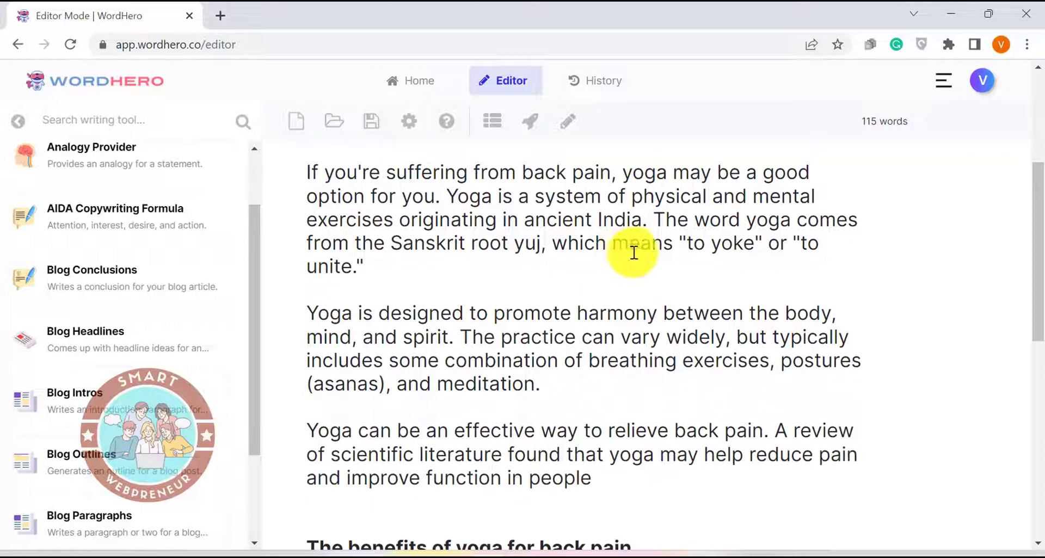
pyautogui.scroll(-2, 643, 250)
pyautogui.scroll(2, 632, 249)
pyautogui.moveTo(297, 172); pyautogui.dragTo(674, 519)
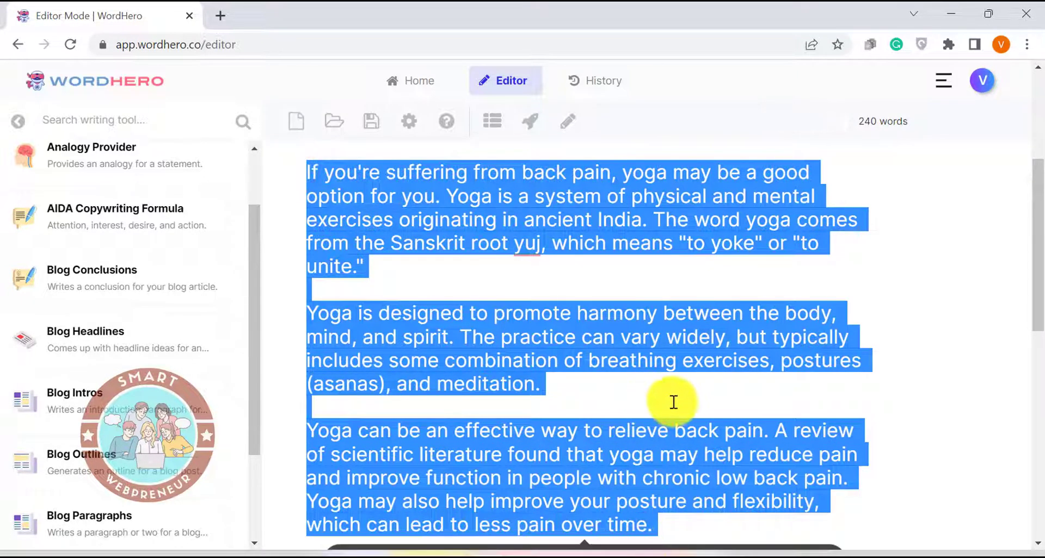
pyautogui.scroll(-2, 626, 370)
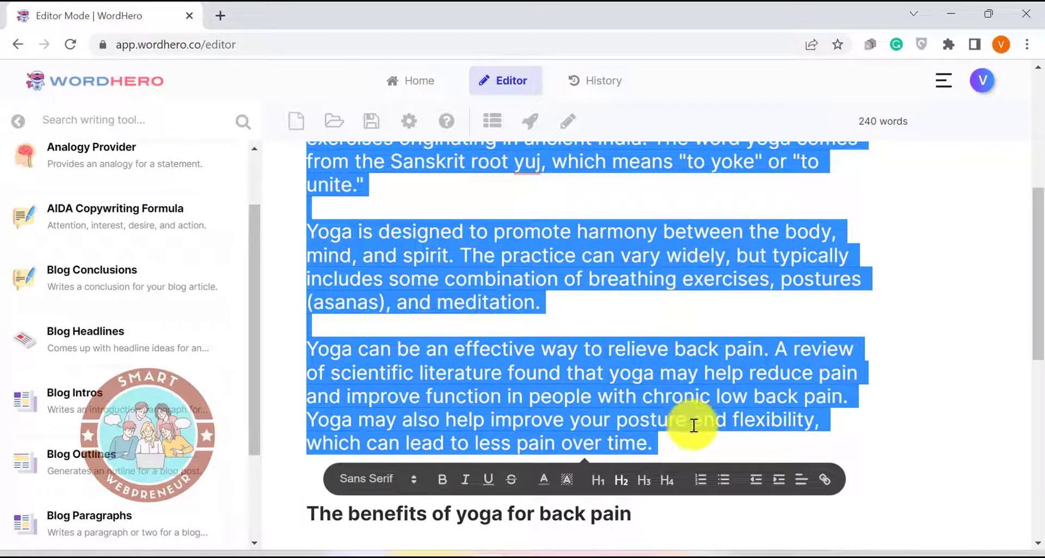
pyautogui.click(623, 489)
pyautogui.click(574, 278)
# - Let the AI continue the back-pain paragraph, undo it, and select the benefits heading
pyautogui.scroll(4, 544, 277)
pyautogui.scroll(-2, 536, 290)
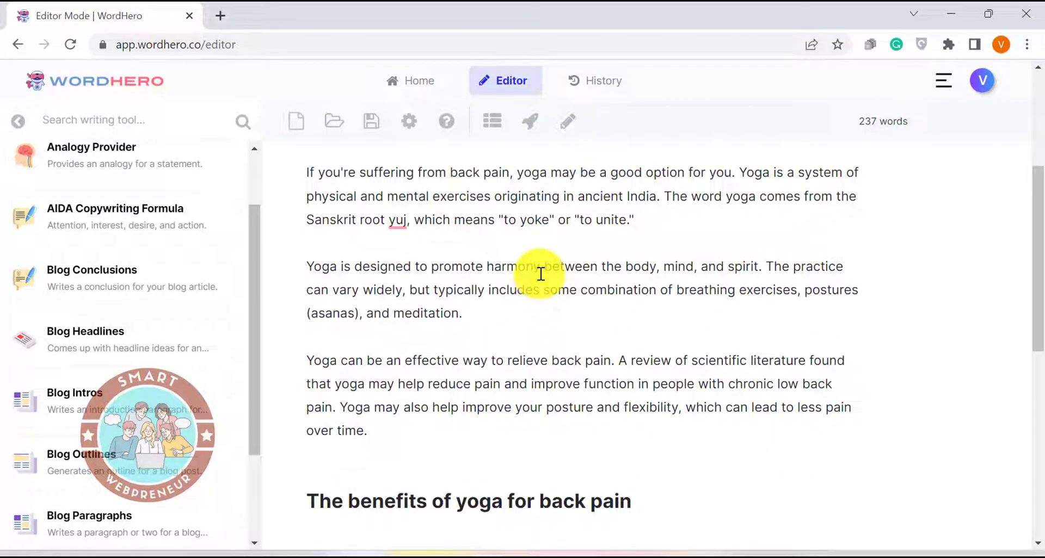
pyautogui.scroll(-2, 541, 274)
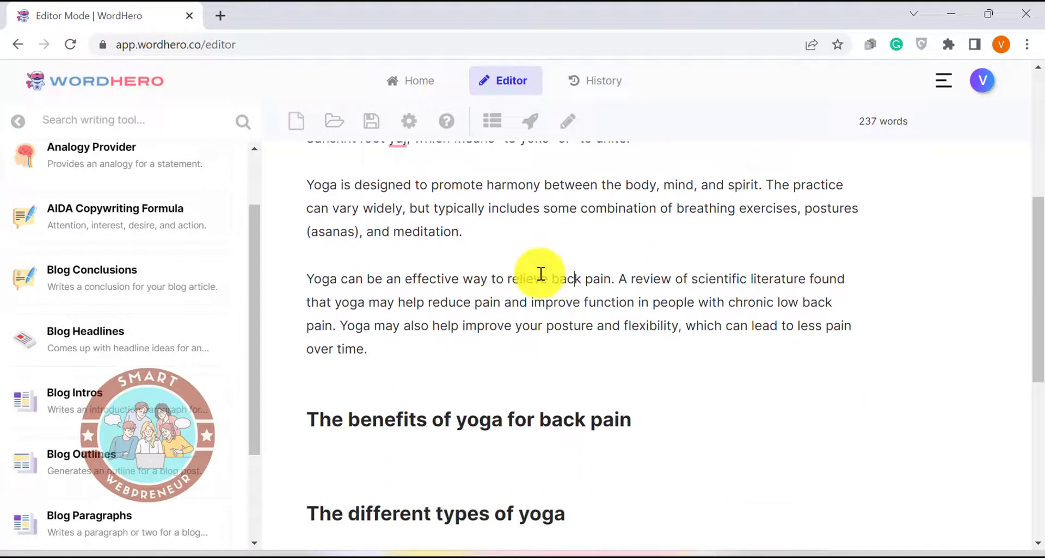
pyautogui.scroll(-2, 541, 274)
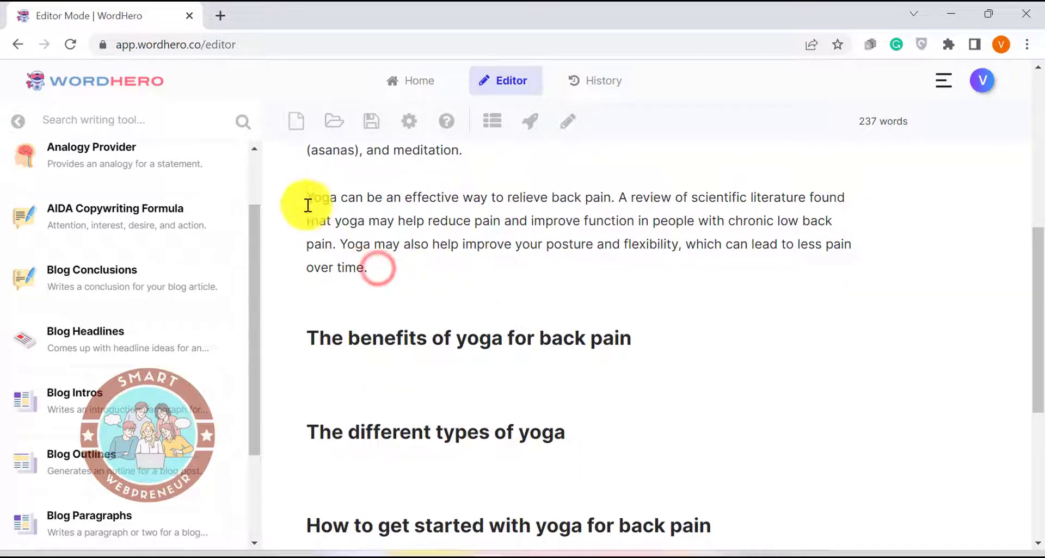
pyautogui.moveTo(306, 199); pyautogui.dragTo(384, 272)
pyautogui.click(384, 272)
pyautogui.click(571, 124)
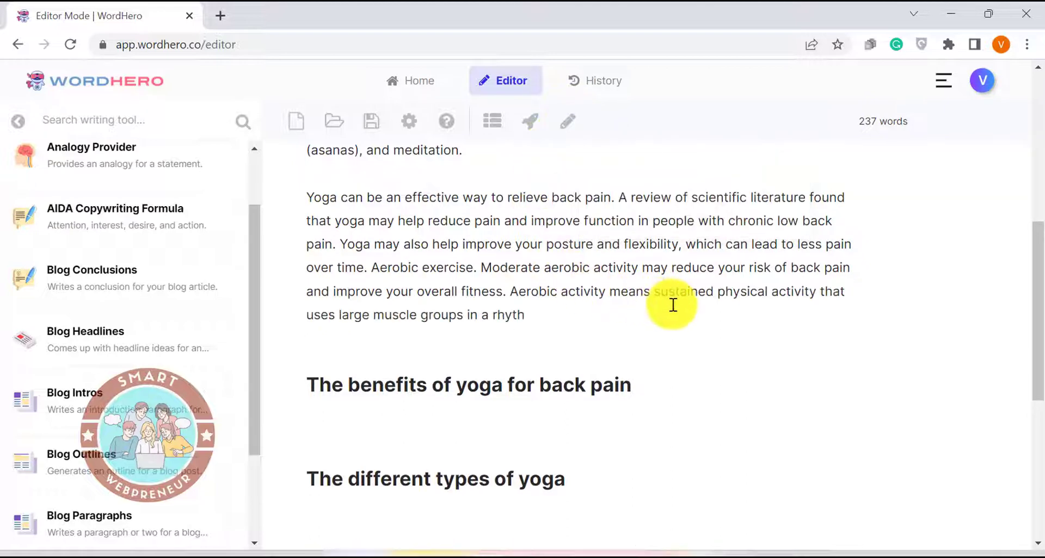
pyautogui.hotkey('ctrl', 'z')
pyautogui.tripleClick(513, 317)
# - Generate AI paragraphs under The benefits of yoga for back pain heading
pyautogui.click(529, 122)
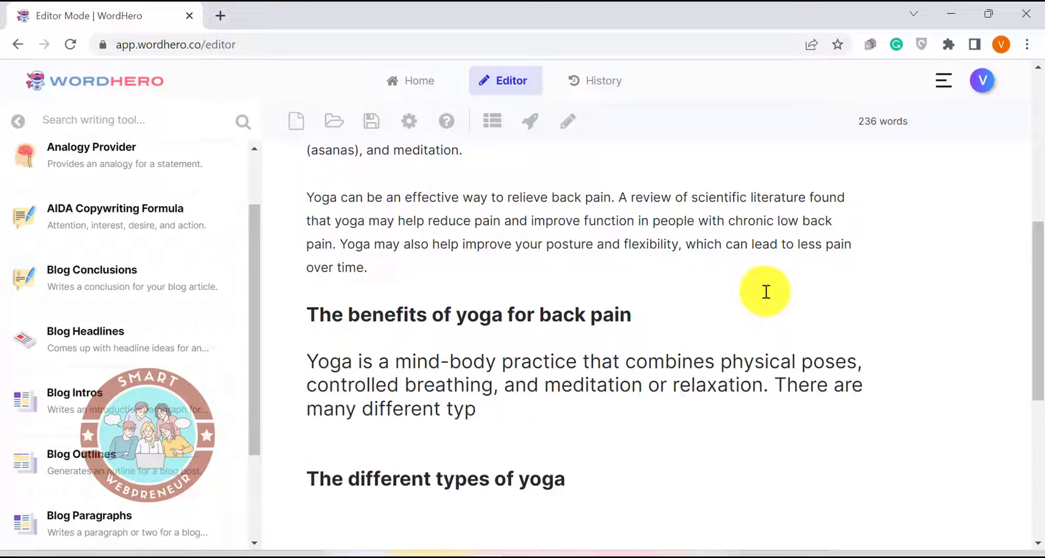
pyautogui.scroll(-1, 765, 292)
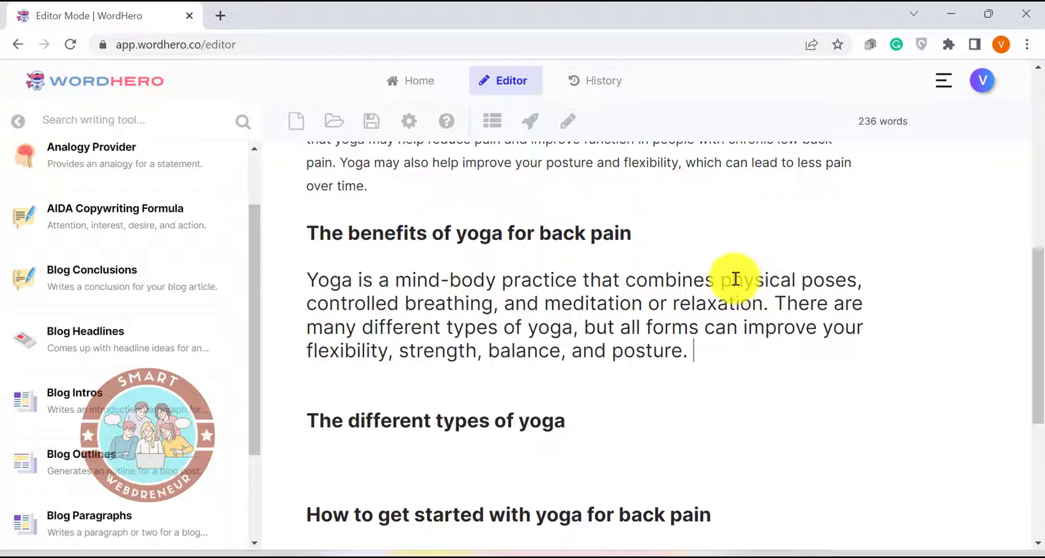
pyautogui.tripleClick(384, 234)
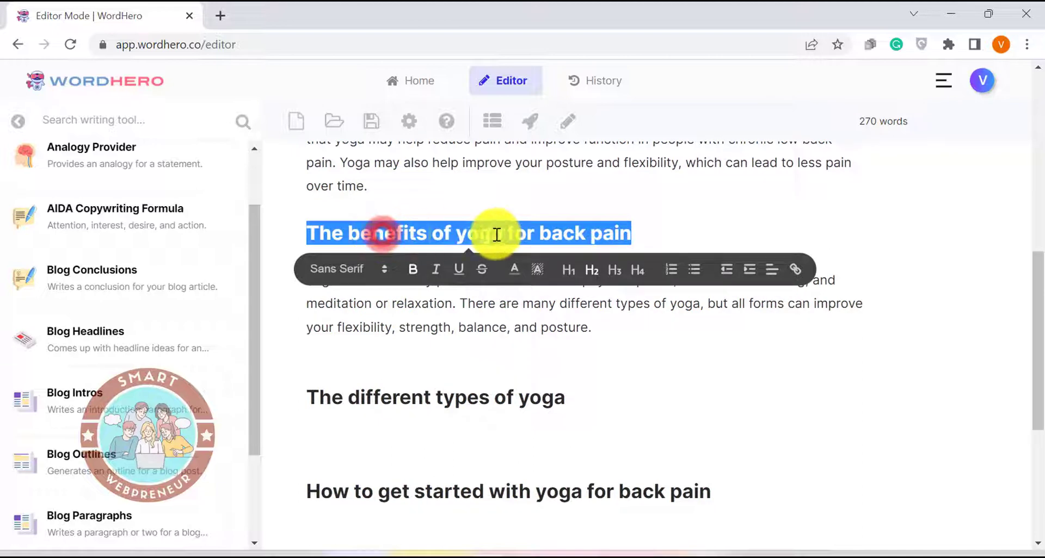
pyautogui.click(532, 124)
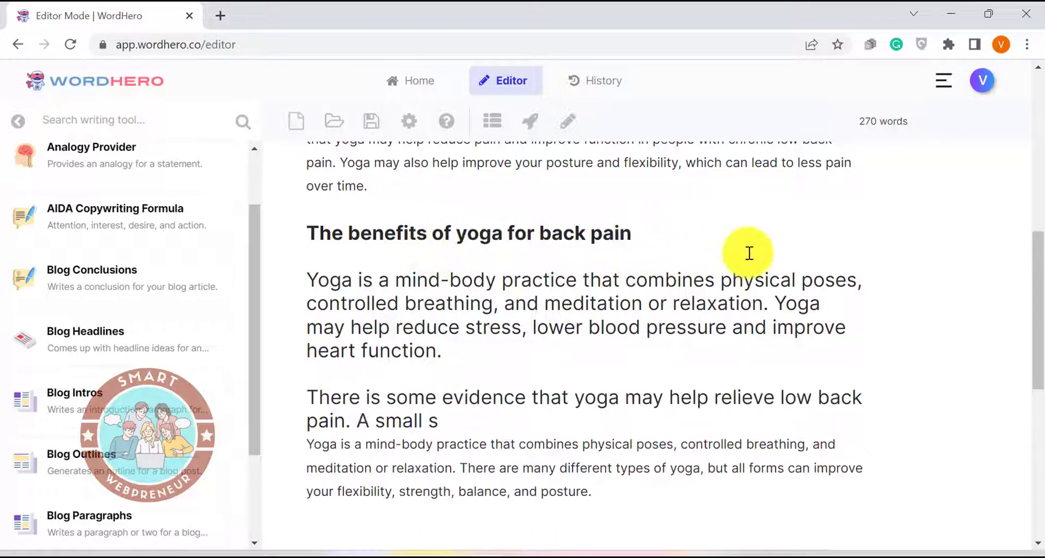
pyautogui.scroll(-2, 895, 240)
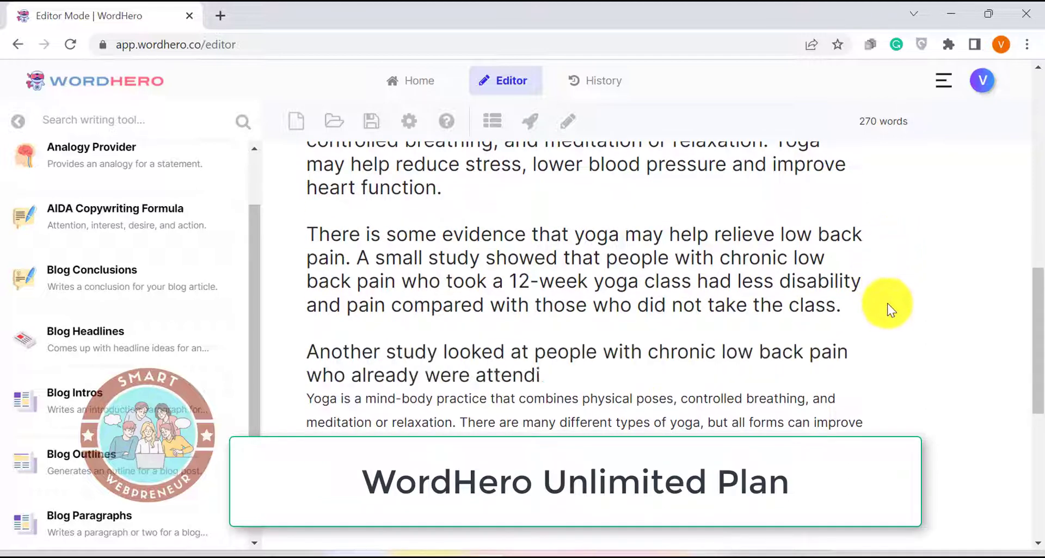
pyautogui.scroll(-1, 947, 305)
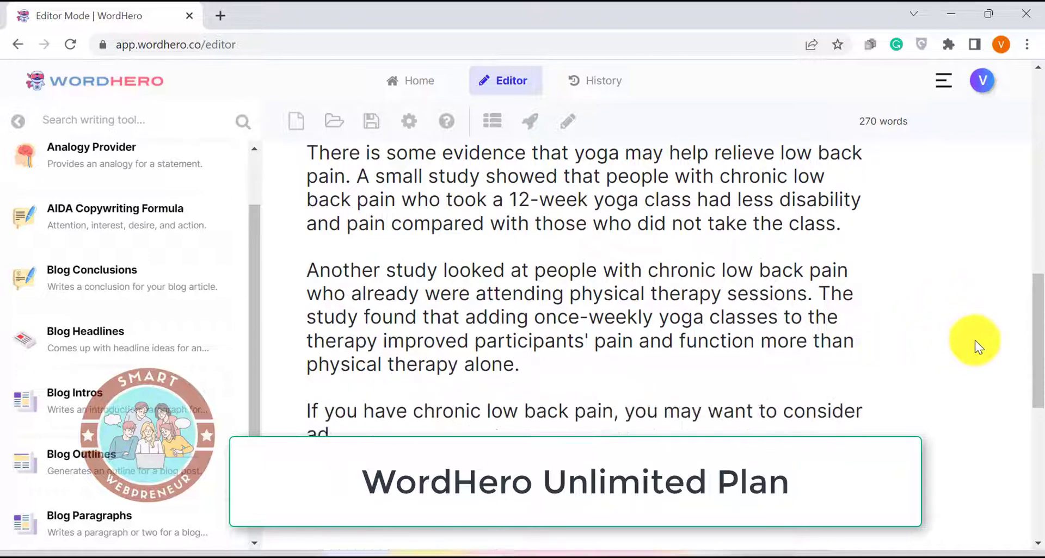
pyautogui.scroll(-1, 975, 340)
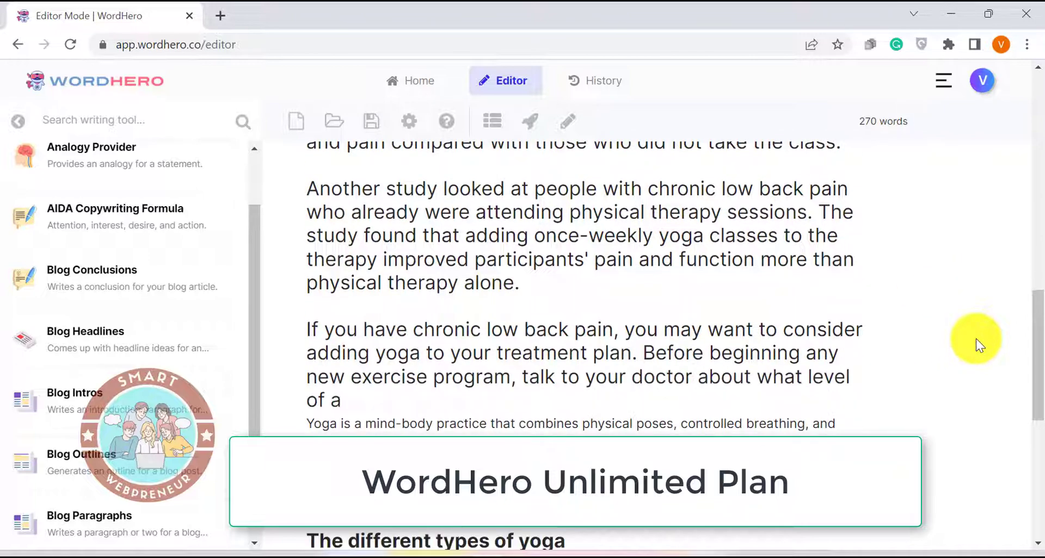
pyautogui.scroll(-1, 975, 340)
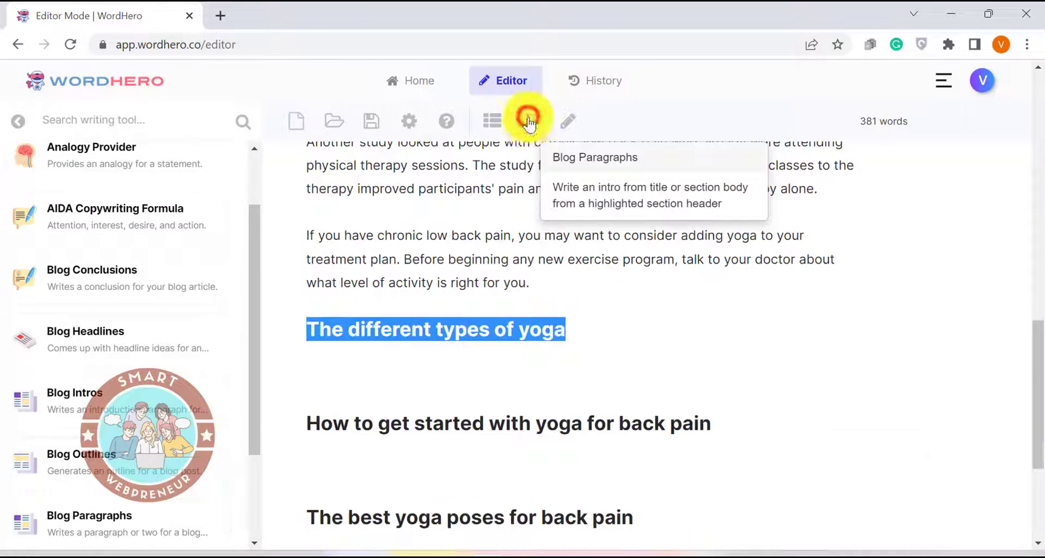
# - Generate AI paragraphs for The different types of yoga, covering Iyengar, Vinyasa and Yin yoga
pyautogui.click(530, 121)
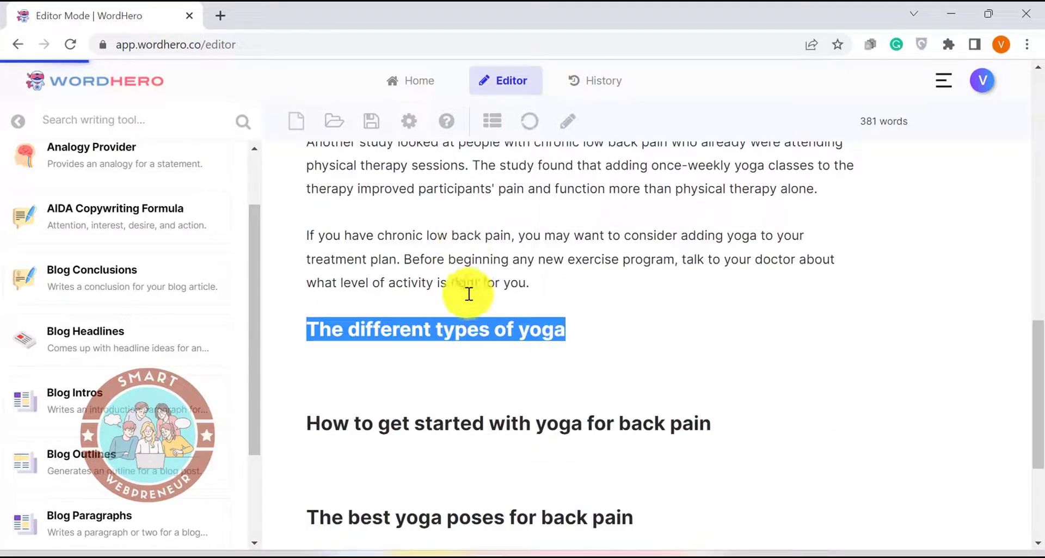
pyautogui.scroll(-1, 693, 289)
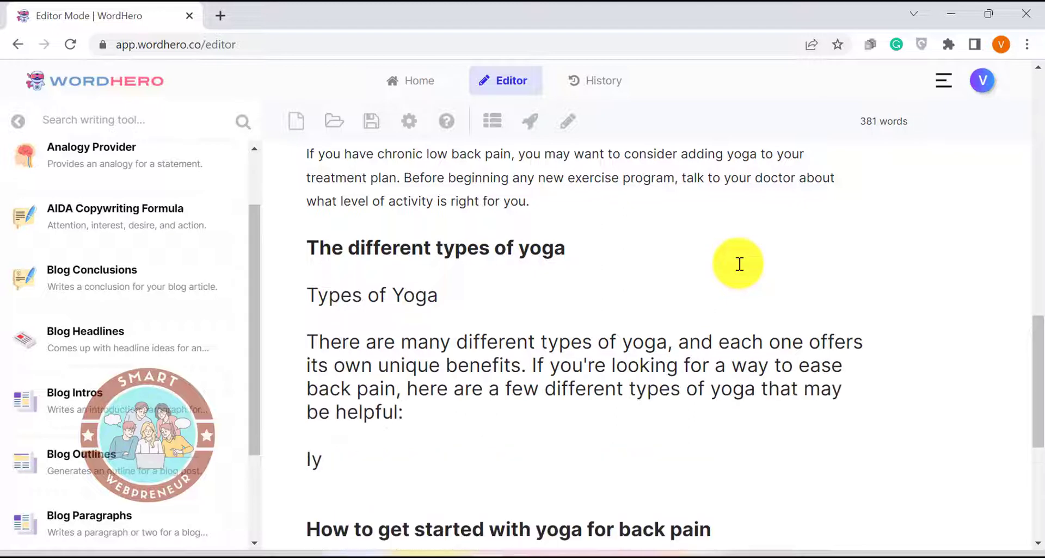
pyautogui.scroll(-1, 753, 253)
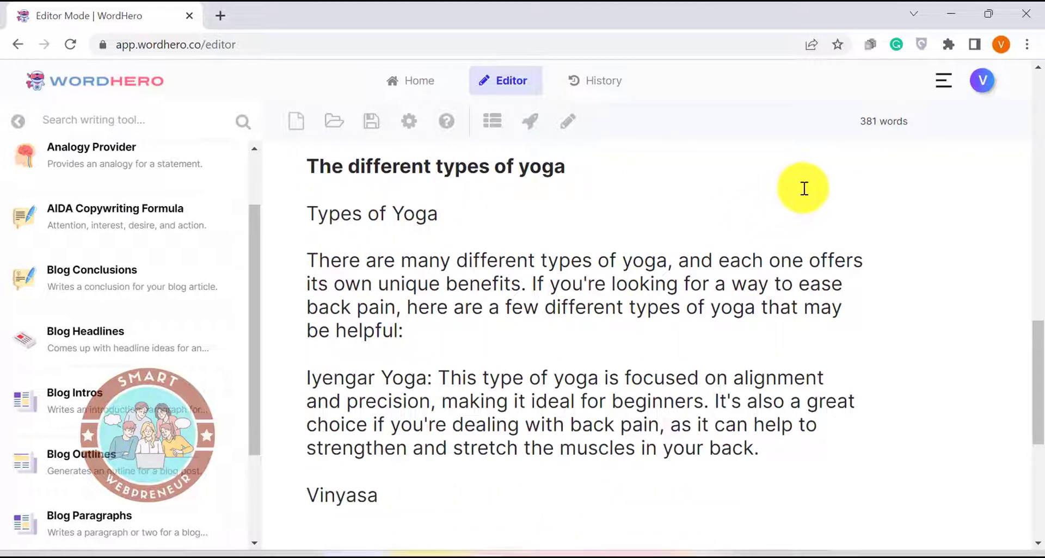
pyautogui.scroll(-1, 866, 183)
pyautogui.scroll(-1, 876, 188)
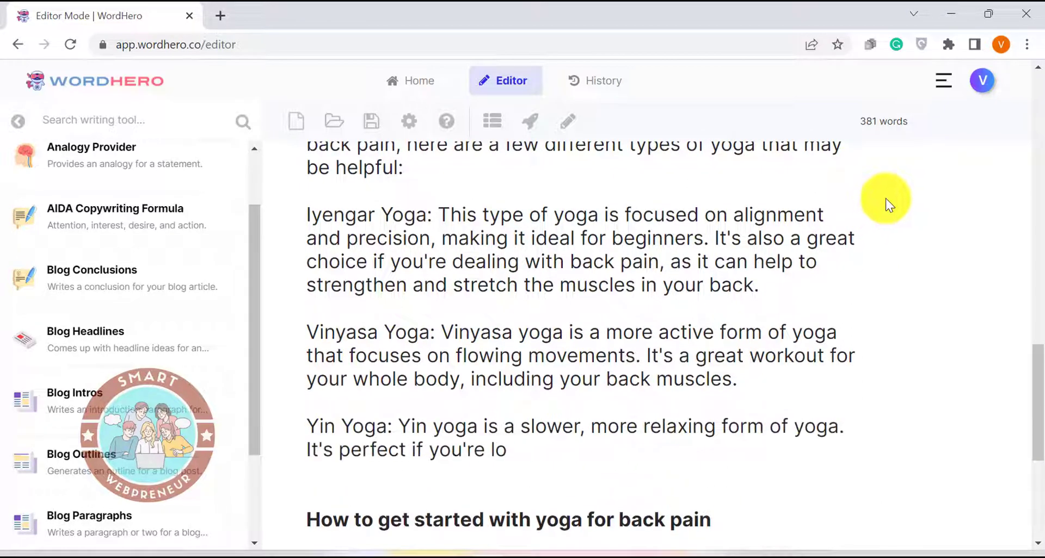
pyautogui.scroll(-1, 913, 191)
pyautogui.scroll(-3, 913, 191)
pyautogui.moveTo(302, 481); pyautogui.dragTo(679, 472)
pyautogui.hotkey('ctrl', 'c')
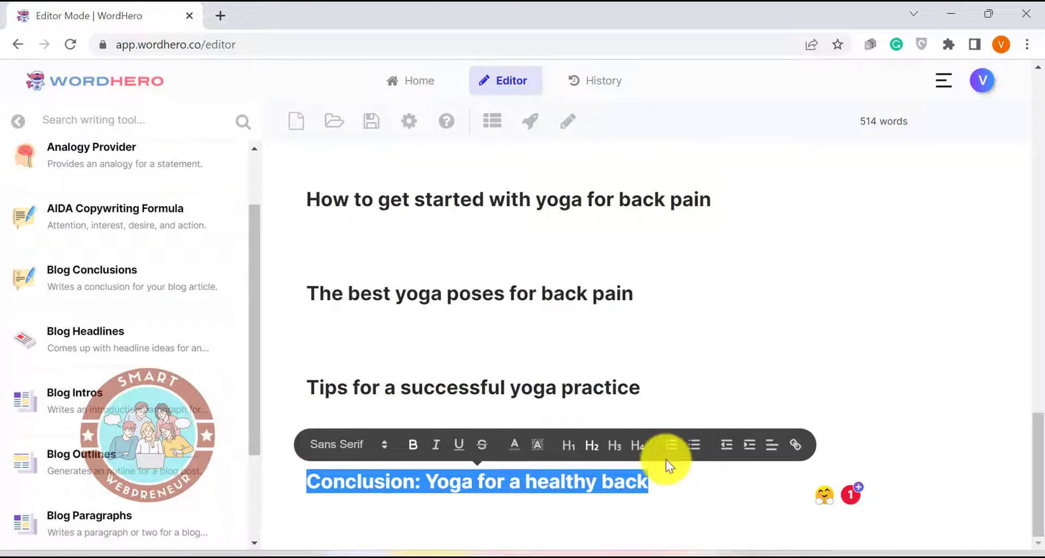
# - Generate Blog Conclusions suggestions from the pasted Conclusion: Yoga for a healthy back heading
pyautogui.click(156, 279)
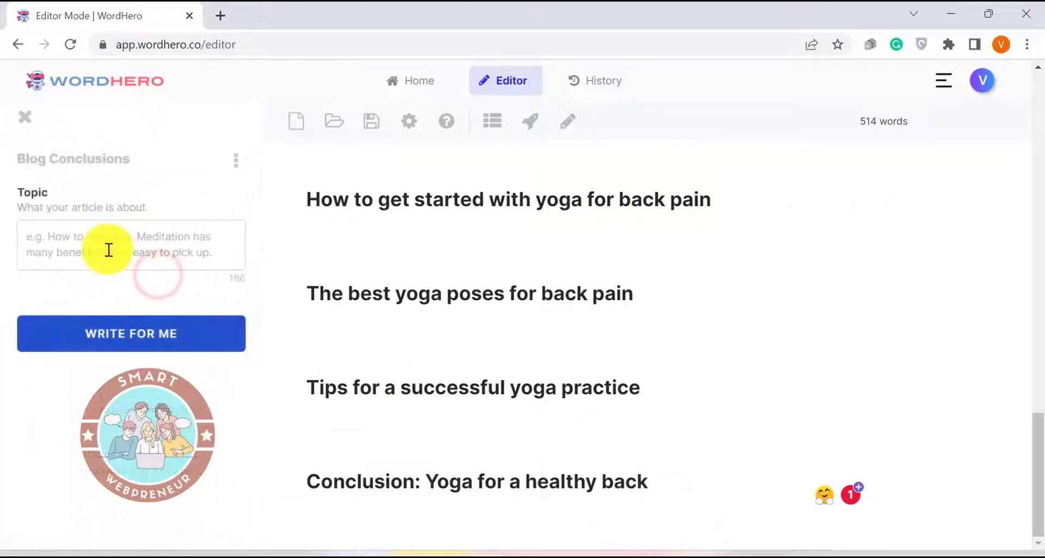
pyautogui.click(109, 242)
pyautogui.hotkey('ctrl', 'v')
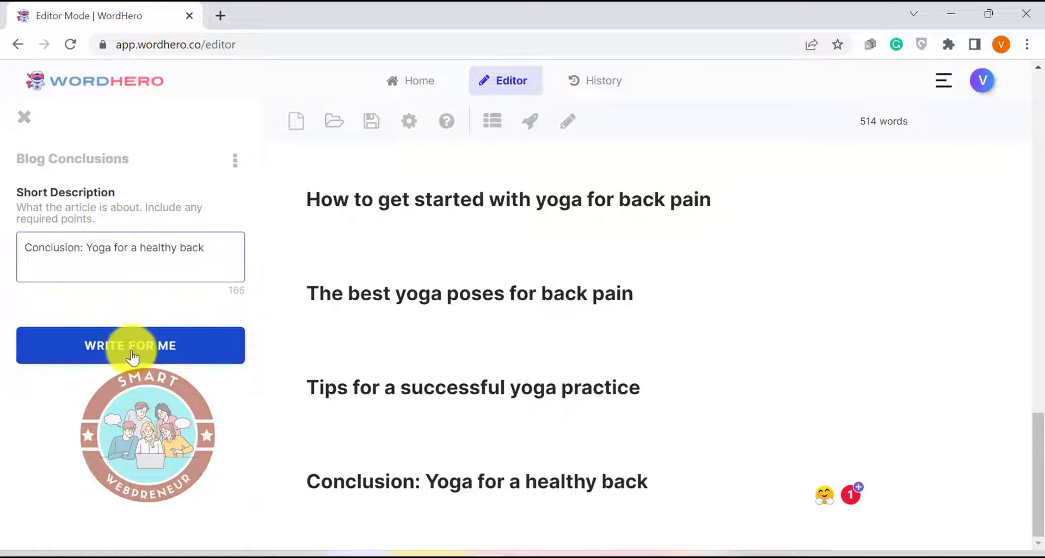
pyautogui.click(133, 358)
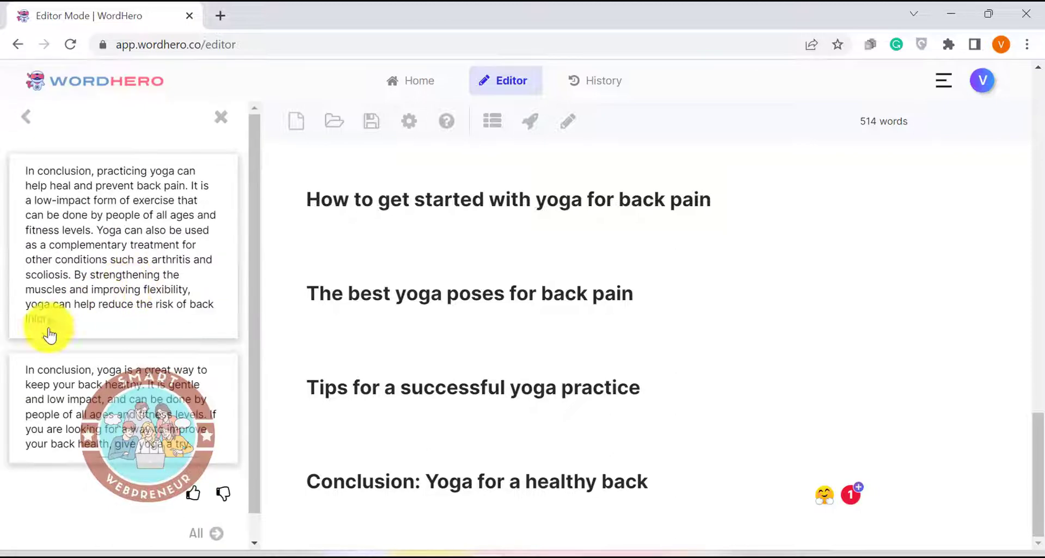
# - Paste the first conclusion as plain text under the heading and split it before 'By strengthening'
pyautogui.click(414, 527)
pyautogui.rightClick(434, 423)
pyautogui.click(436, 416)
pyautogui.scroll(-3, 708, 409)
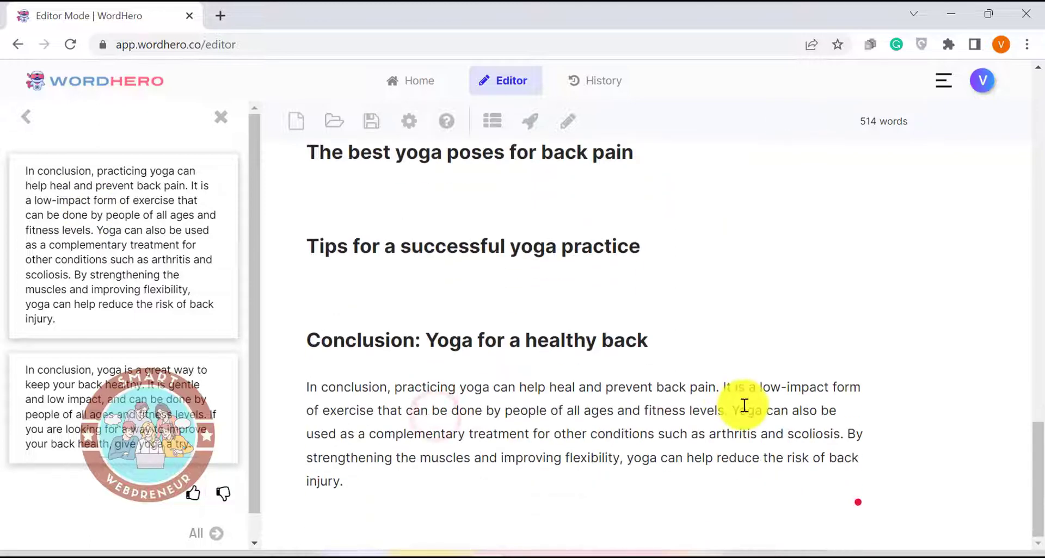
pyautogui.click(851, 432)
pyautogui.press('Return')
pyautogui.scroll(-4, 121, 346)
pyautogui.scroll(-1, 117, 348)
# - Generate Explain It Like A Professor explanations for the topic 'What is Yoga'
pyautogui.click(115, 349)
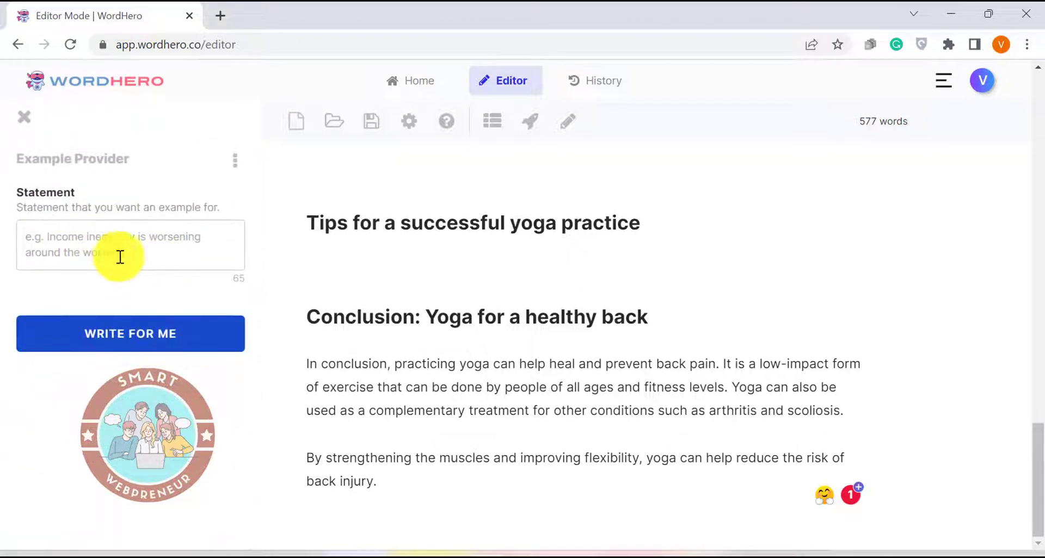
pyautogui.click(27, 125)
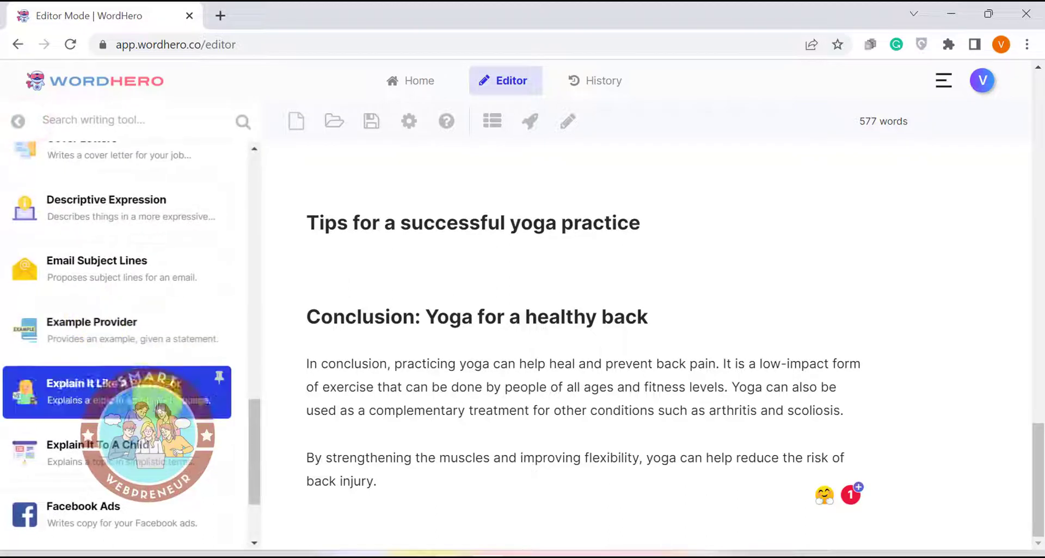
pyautogui.click(169, 406)
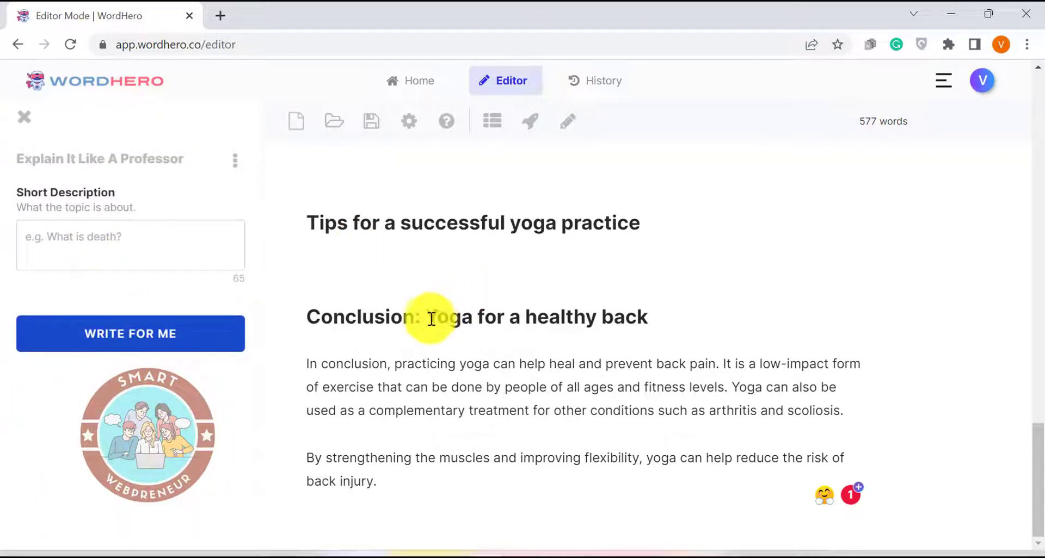
pyautogui.moveTo(430, 318); pyautogui.dragTo(663, 318)
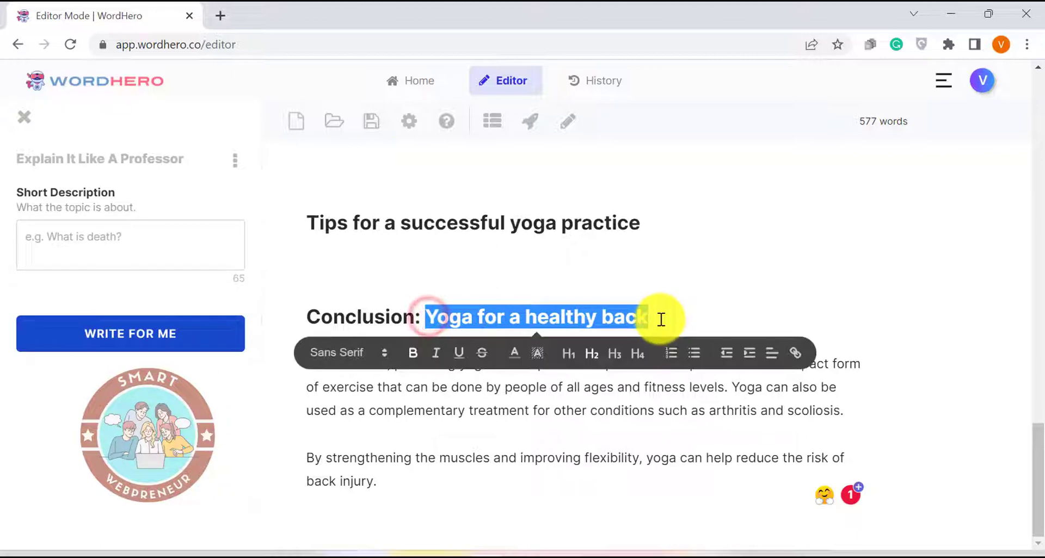
pyautogui.click(133, 231)
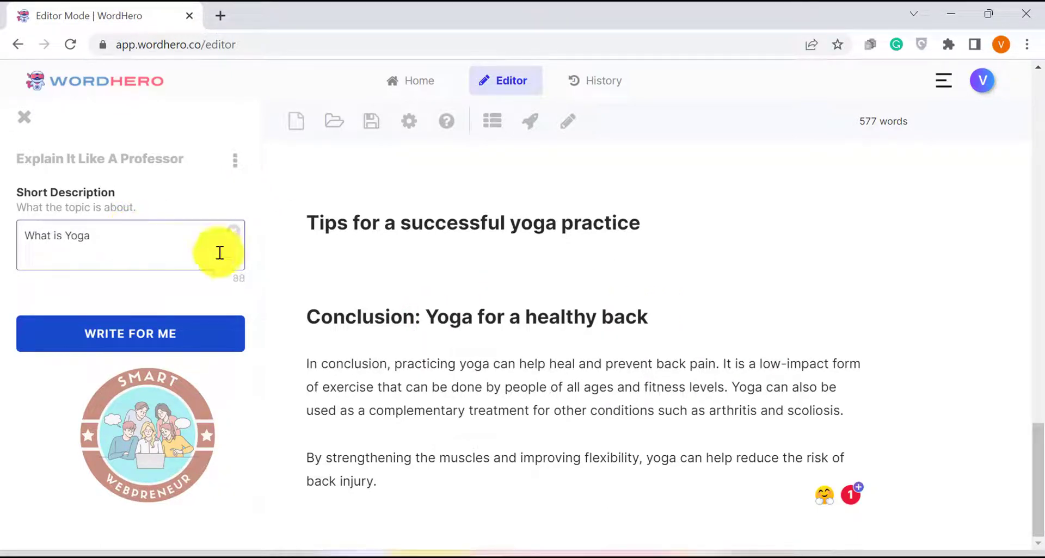
pyautogui.click(179, 332)
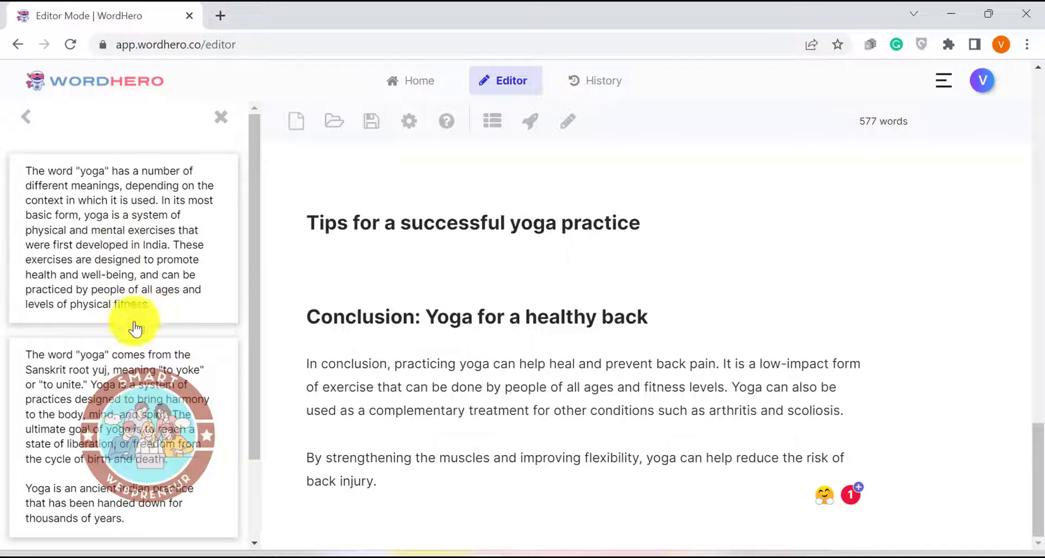
pyautogui.scroll(-2, 164, 354)
pyautogui.scroll(2, 65, 294)
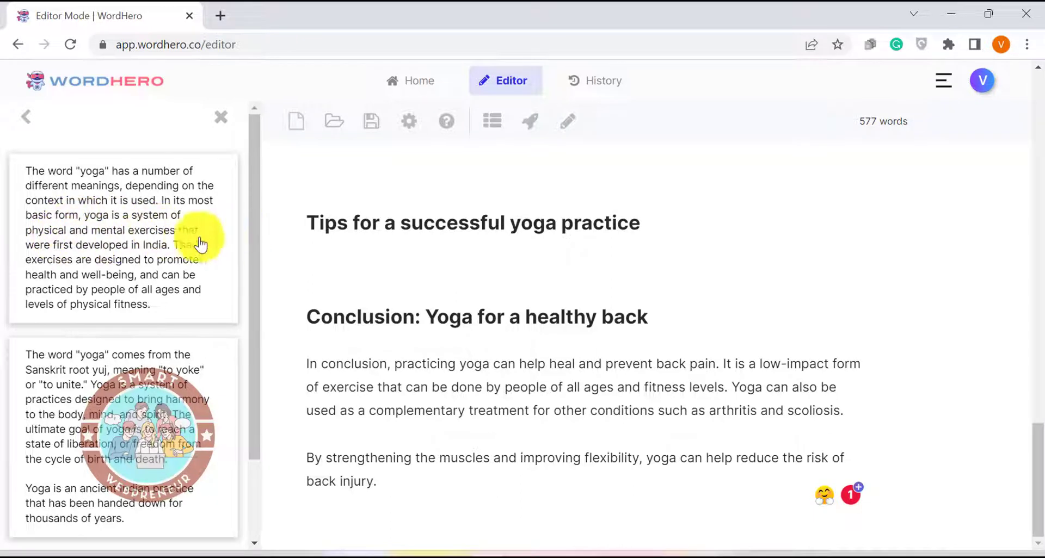
pyautogui.tripleClick(392, 230)
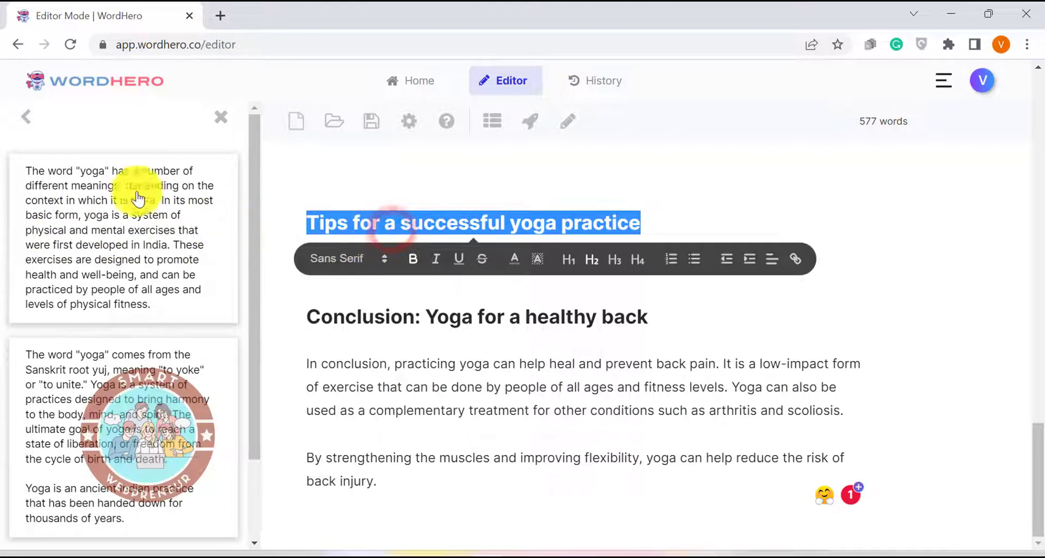